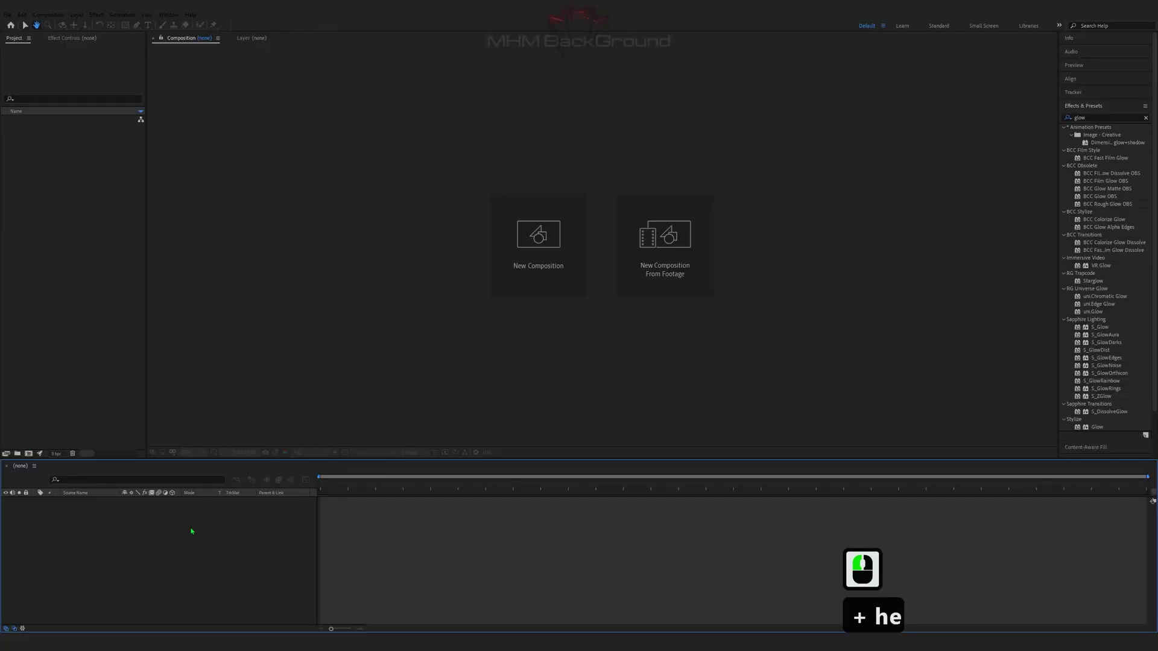
{"action": "key", "text": "l"}
{"action": "key", "text": "l"}
{"action": "key", "text": "o"}
{"action": "key", "text": "shift+0"}
Step: Create a new 1920 × 1080 composition and add a full-size black solid named Optical to it
{"action": "left_click", "coordinate": [28, 453]}
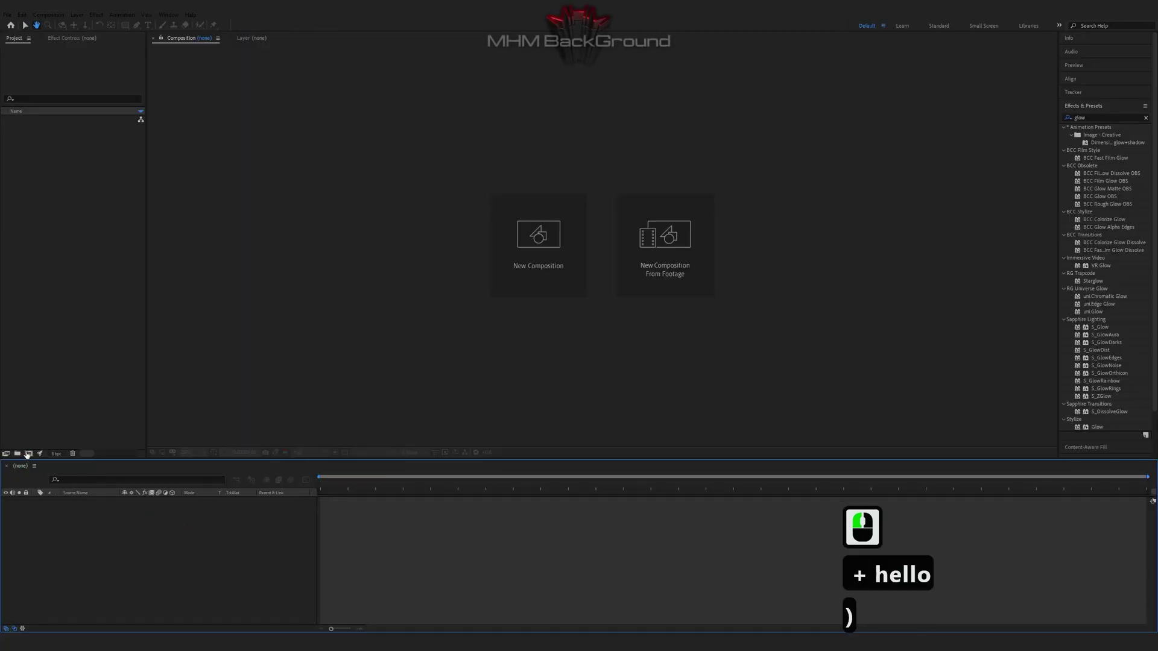
{"action": "left_click", "coordinate": [244, 389]}
{"action": "right_click", "coordinate": [186, 471]}
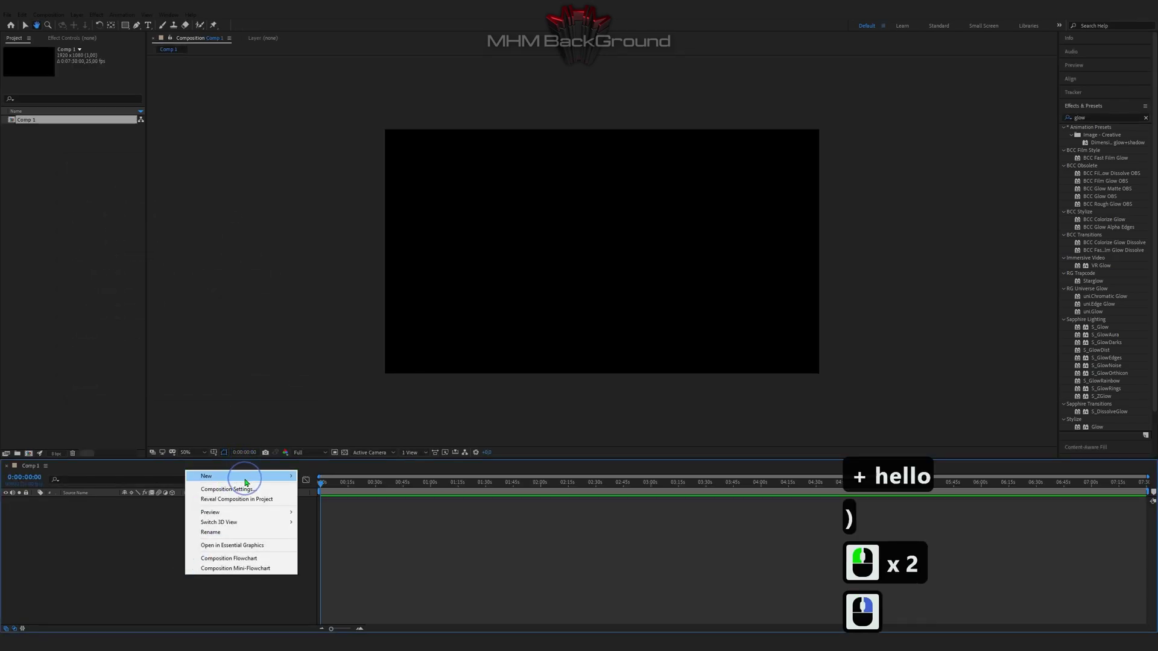
{"action": "mouse_move", "coordinate": [247, 476]}
{"action": "left_click", "coordinate": [312, 499]}
{"action": "type", "text": "Optical"}
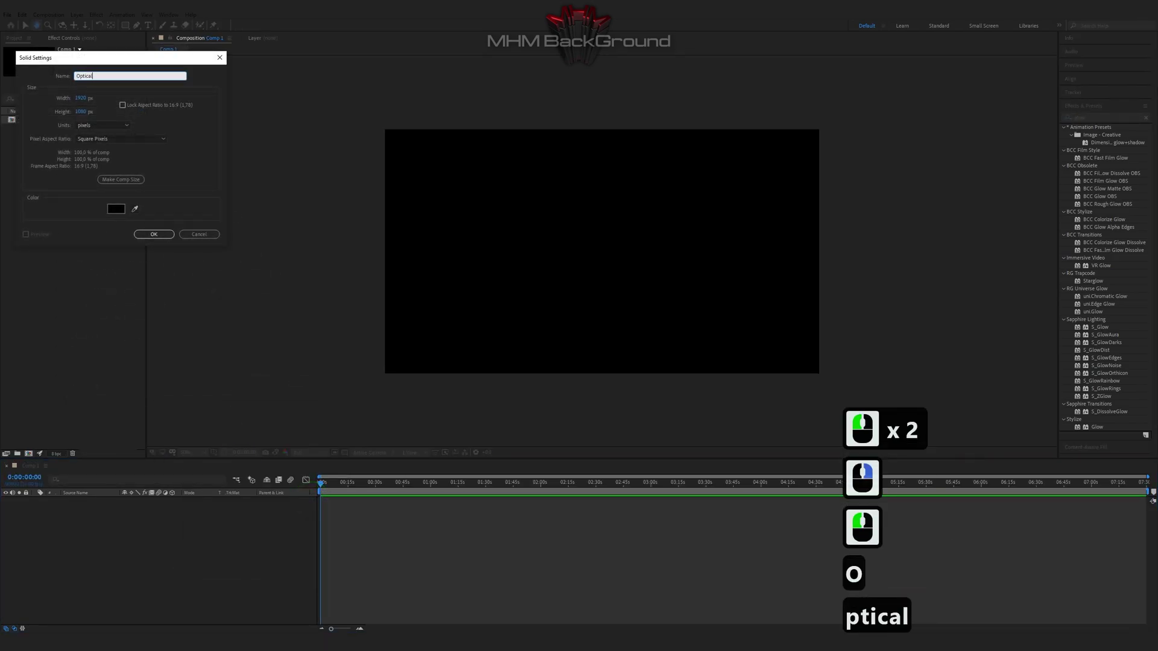
{"action": "key", "text": "Return"}
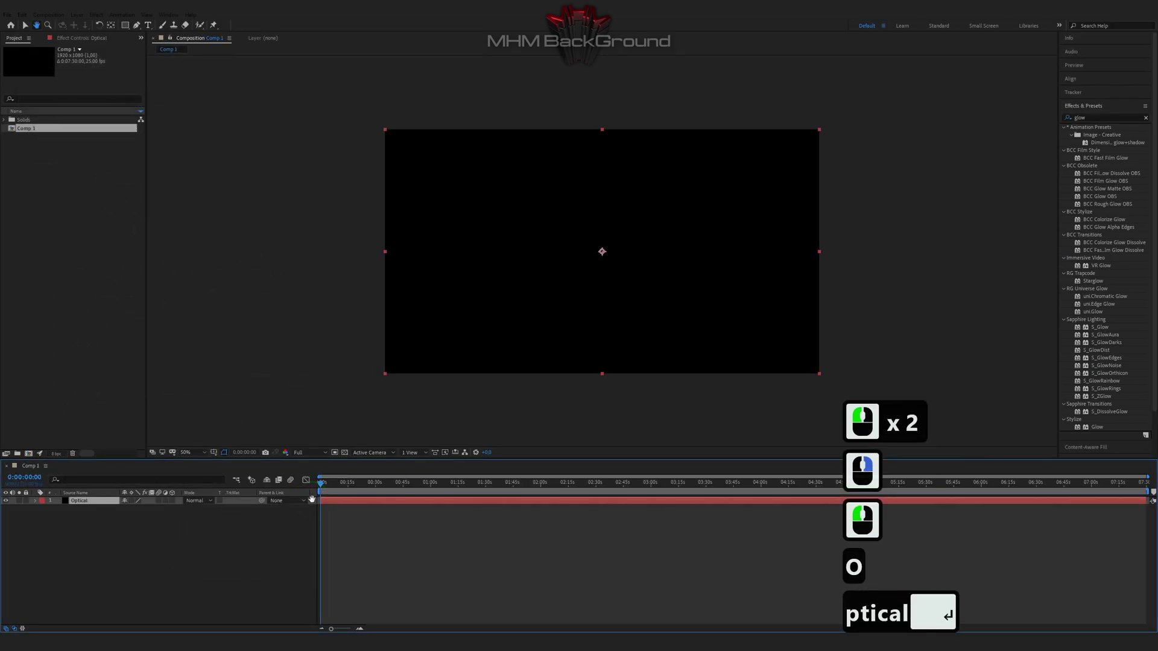
Step: Apply the Optical Flares effect to the Optical solid
{"action": "left_click", "coordinate": [96, 15]}
{"action": "mouse_move", "coordinate": [181, 613]}
{"action": "left_click", "coordinate": [256, 619]}
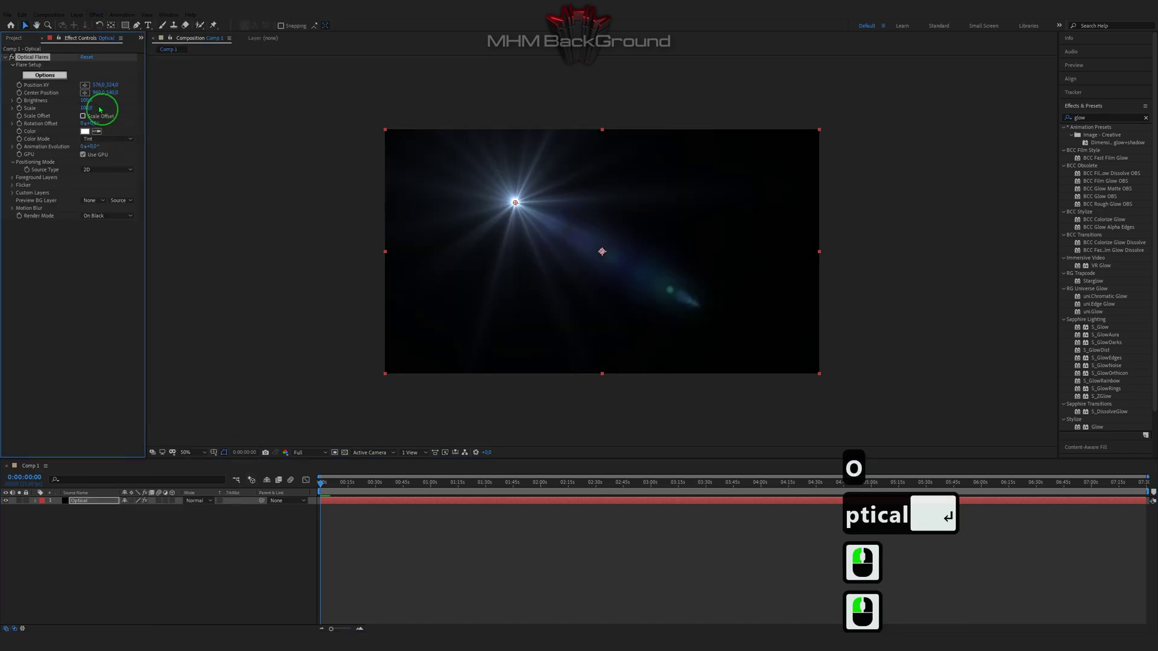
Step: Remove every default lens object from the flare's stack in the Optical Flares options
{"action": "left_click", "coordinate": [48, 74]}
{"action": "left_click", "coordinate": [567, 417]}
{"action": "left_click", "coordinate": [568, 416]}
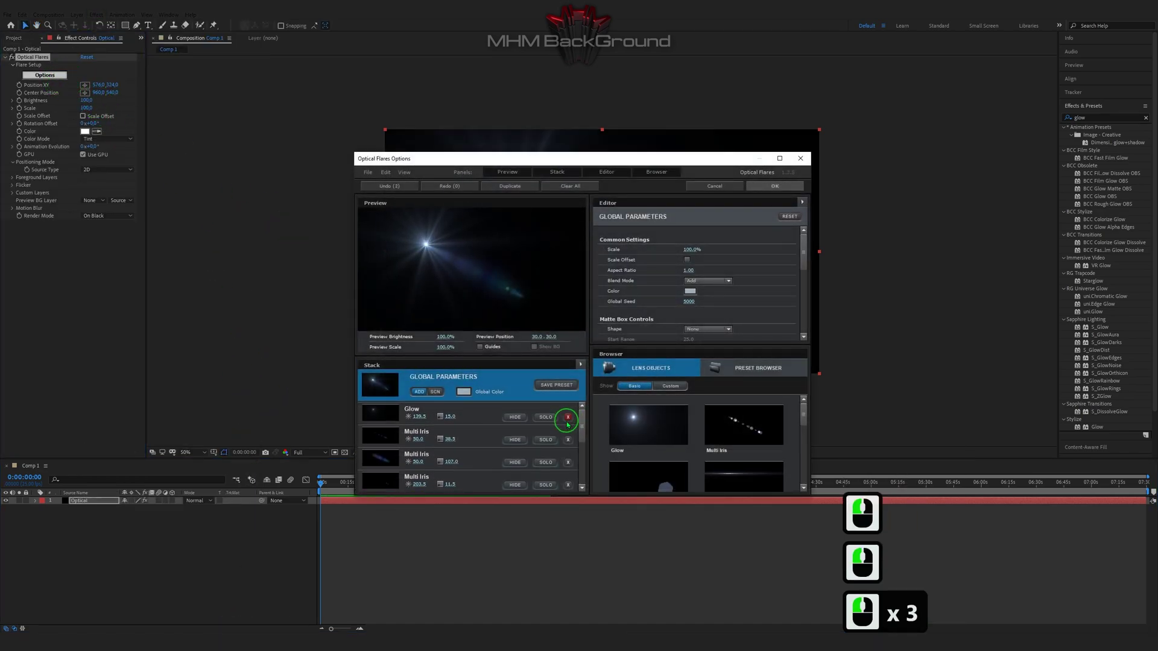
{"action": "left_click", "coordinate": [567, 416]}
{"action": "left_click", "coordinate": [567, 416]}
{"action": "left_click", "coordinate": [567, 417]}
{"action": "left_click", "coordinate": [567, 417]}
{"action": "left_click", "coordinate": [568, 416]}
{"action": "left_click", "coordinate": [567, 416]}
{"action": "left_click", "coordinate": [567, 417]}
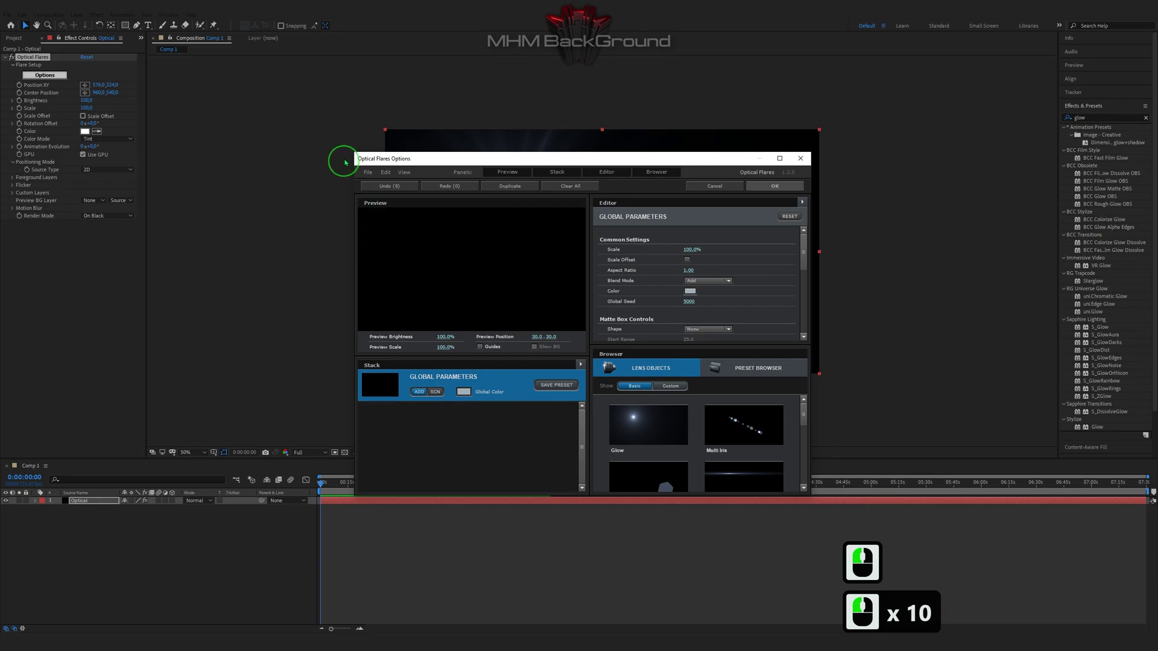
Step: Add a Streak lens object to the empty flare and set its Color 1 to ffbf00
{"action": "left_click_drag", "start_coordinate": [352, 153], "coordinate": [158, 76]}
{"action": "double_click", "coordinate": [552, 441]}
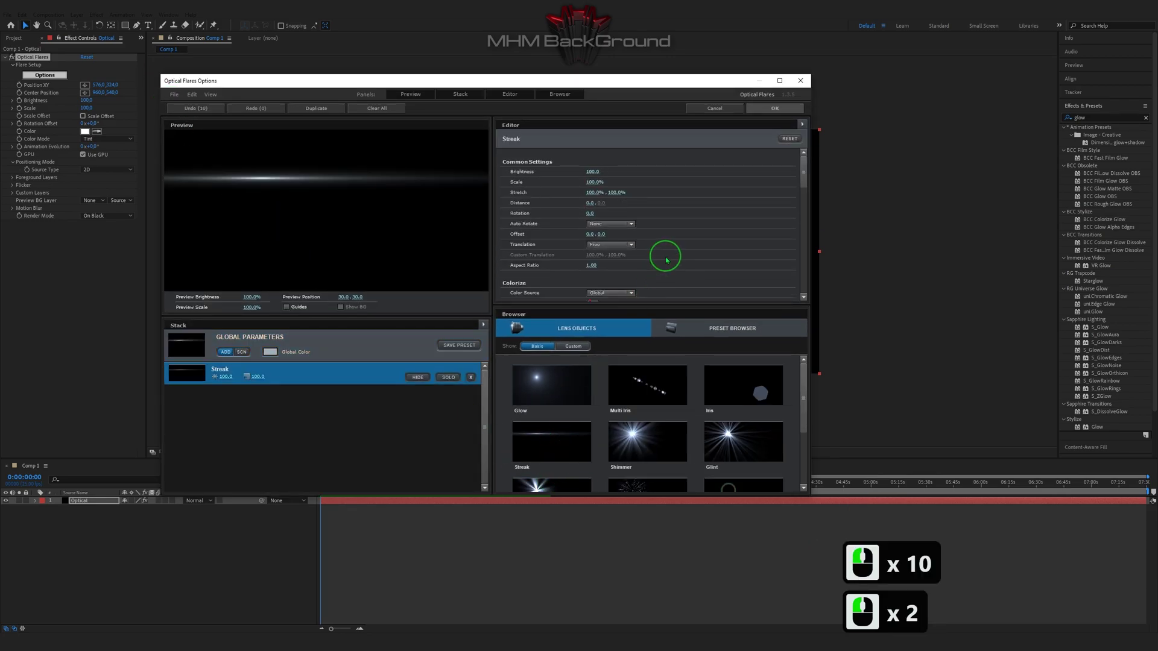
{"action": "scroll", "coordinate": [663, 263], "scroll_direction": "down", "scroll_amount": 3}
{"action": "left_click", "coordinate": [592, 240]}
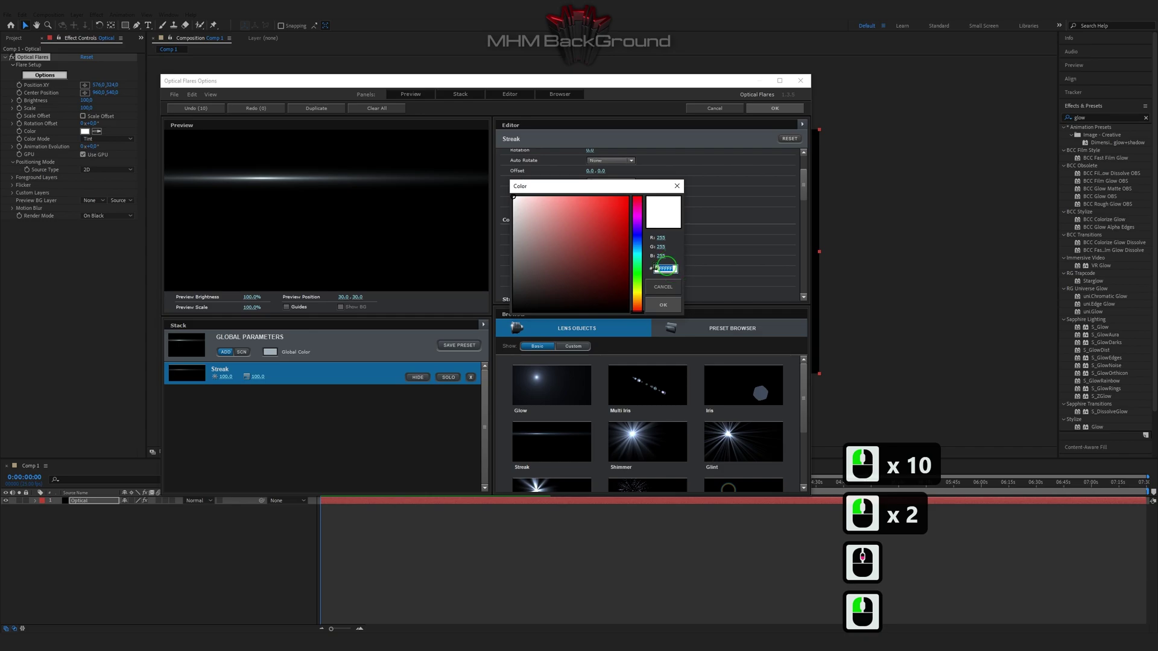
{"action": "left_click", "coordinate": [612, 265]}
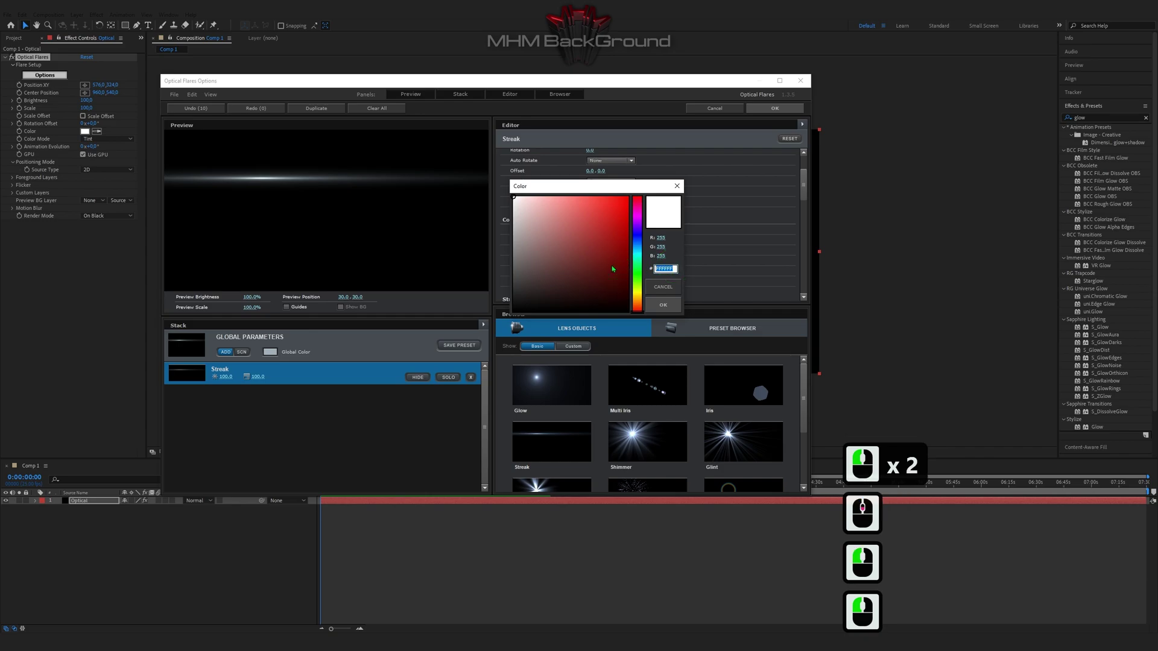
{"action": "type", "text": "ffbf0"}
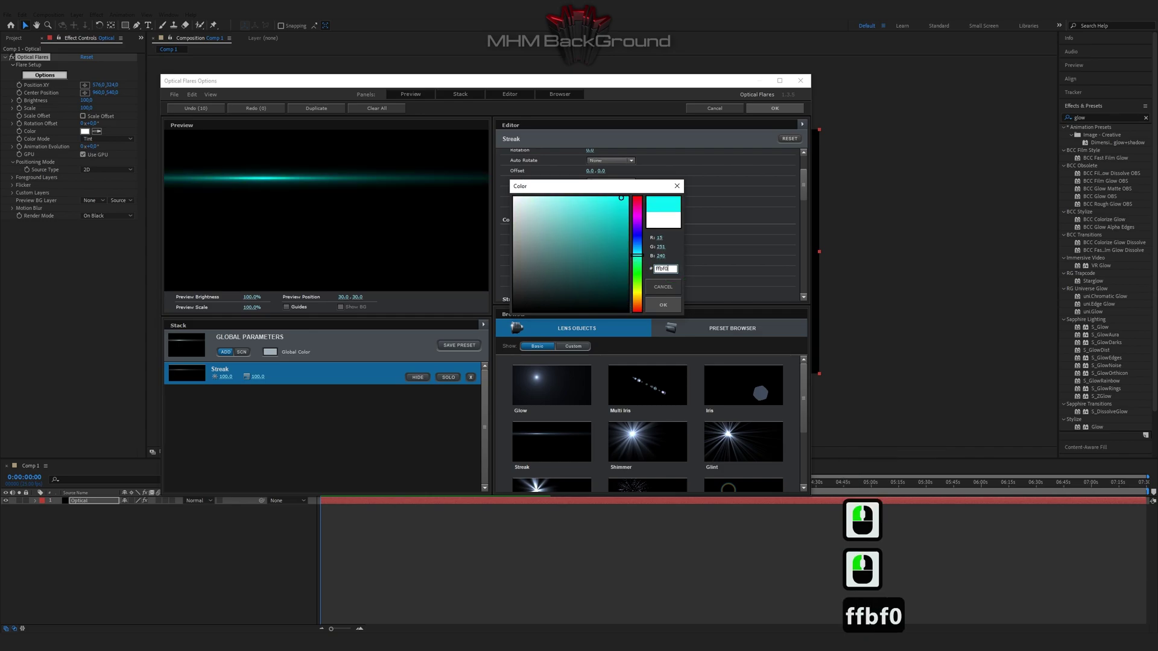
{"action": "type", "text": "0"}
{"action": "left_click", "coordinate": [662, 305]}
Step: Duplicate the yellow Streak object twice in the flare stack
{"action": "left_click", "coordinate": [336, 370]}
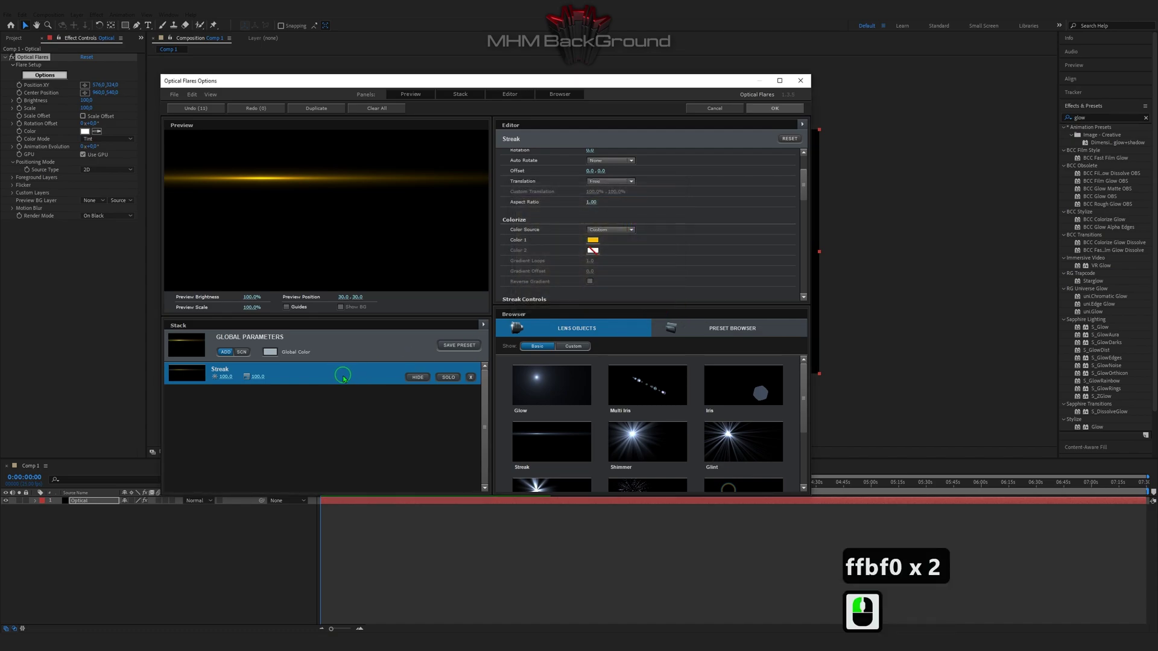
{"action": "key", "text": "ctrl+c"}
{"action": "key", "text": "ctrl+d"}
{"action": "key", "text": "ctrl+d"}
Step: Set the Distance of the second Streak in the stack to 100
{"action": "left_click", "coordinate": [331, 400]}
{"action": "scroll", "coordinate": [614, 237], "scroll_direction": "up", "scroll_amount": 4}
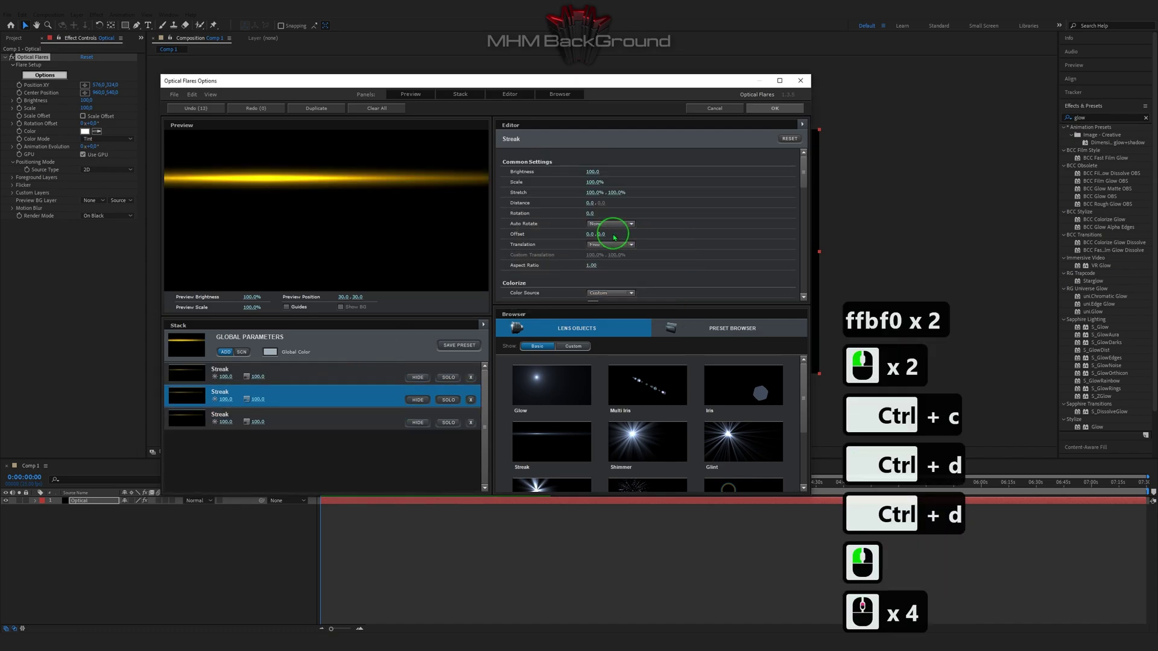
{"action": "double_click", "coordinate": [590, 204]}
{"action": "type", "text": "100"}
Step: Set the third Streak's Distance to 200 and accept the Optical Flares options
{"action": "left_click", "coordinate": [367, 377]}
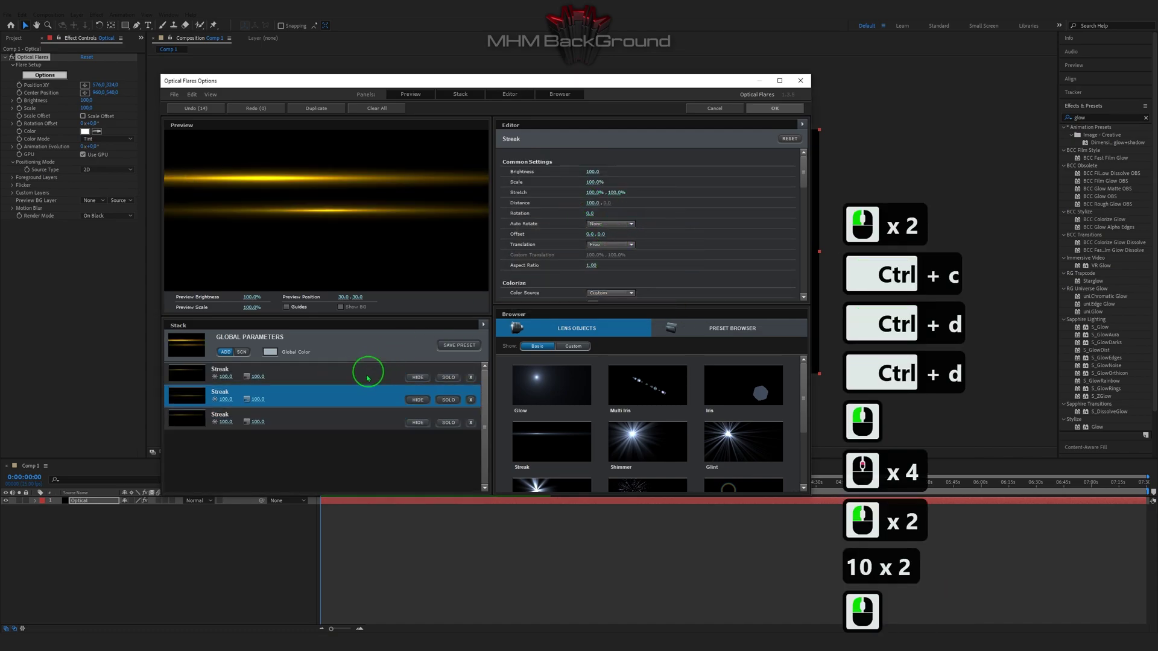
{"action": "left_click", "coordinate": [367, 419]}
{"action": "left_click", "coordinate": [592, 203]}
{"action": "type", "text": "200"}
{"action": "left_click", "coordinate": [762, 141]}
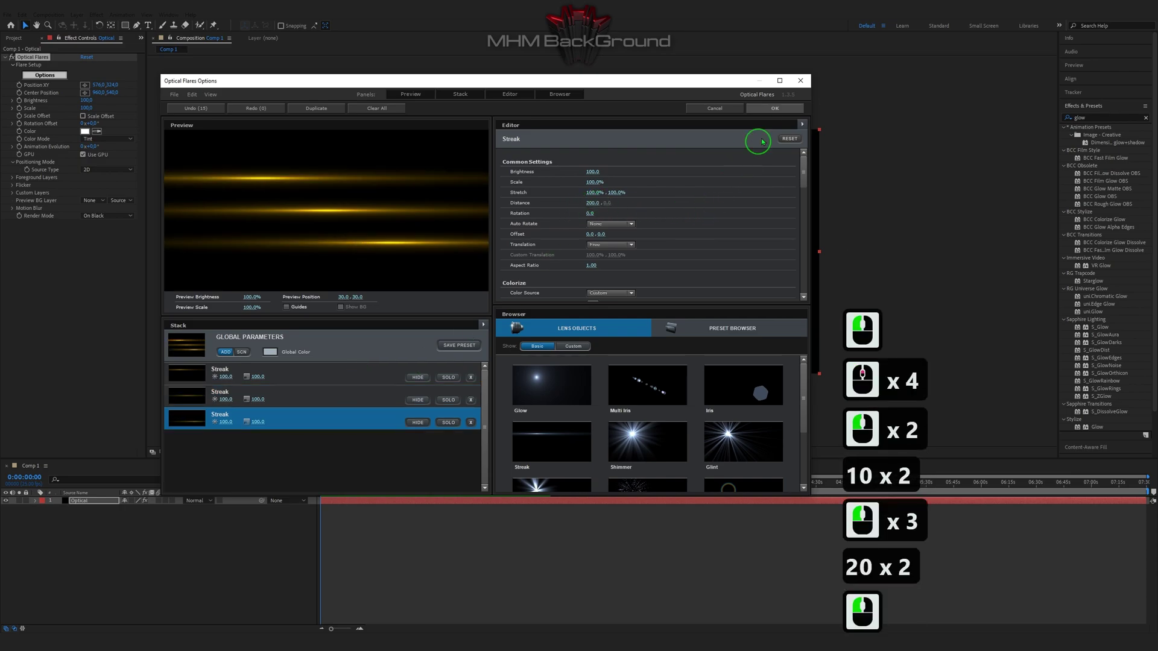
{"action": "left_click", "coordinate": [775, 108]}
Step: Add a new full-size black solid named Mir 3 above the Optical layer
{"action": "left_click", "coordinate": [106, 537]}
{"action": "right_click", "coordinate": [106, 537]}
{"action": "mouse_move", "coordinate": [128, 438]}
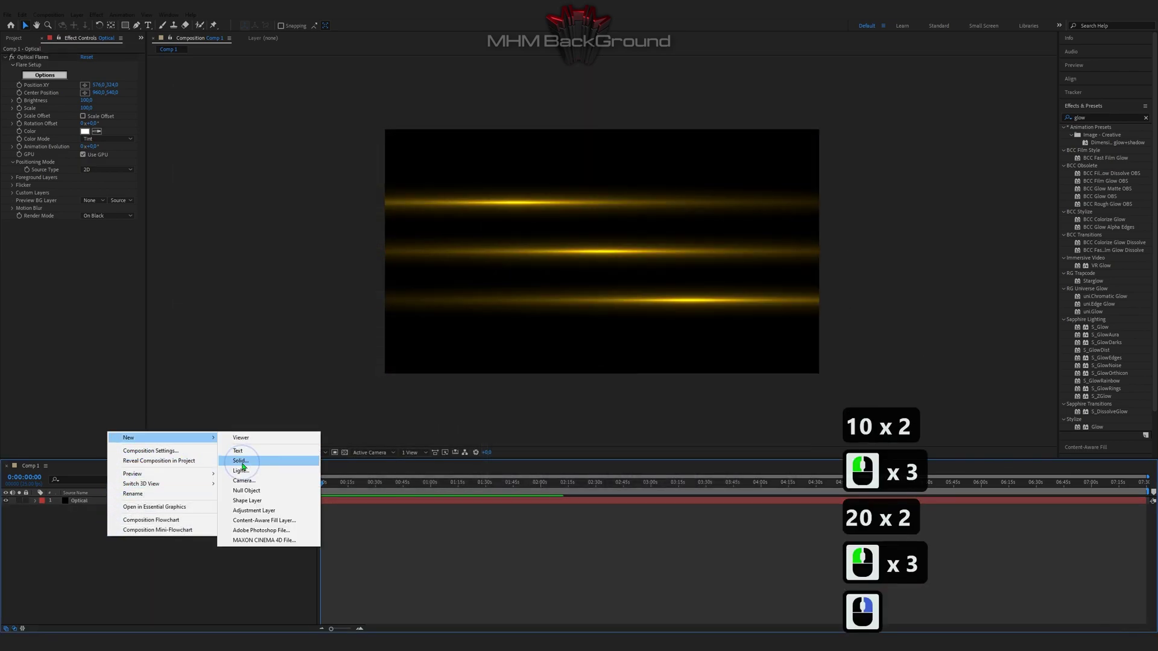
{"action": "left_click", "coordinate": [242, 462]}
{"action": "type", "text": "Mir 3"}
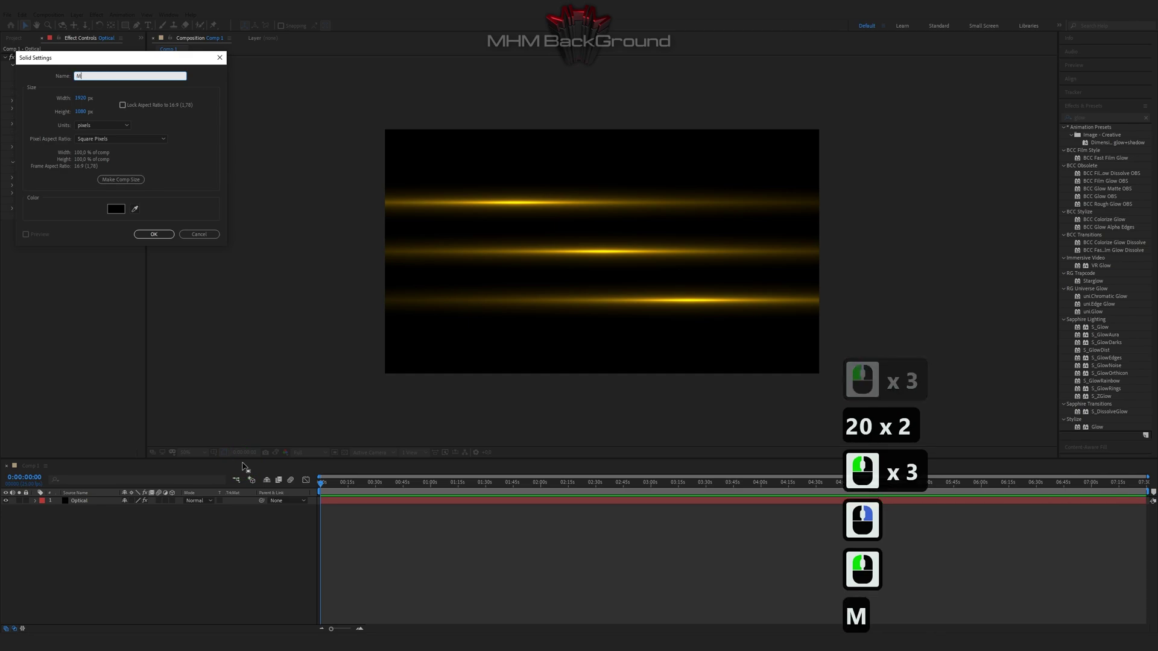
{"action": "key", "text": "Return"}
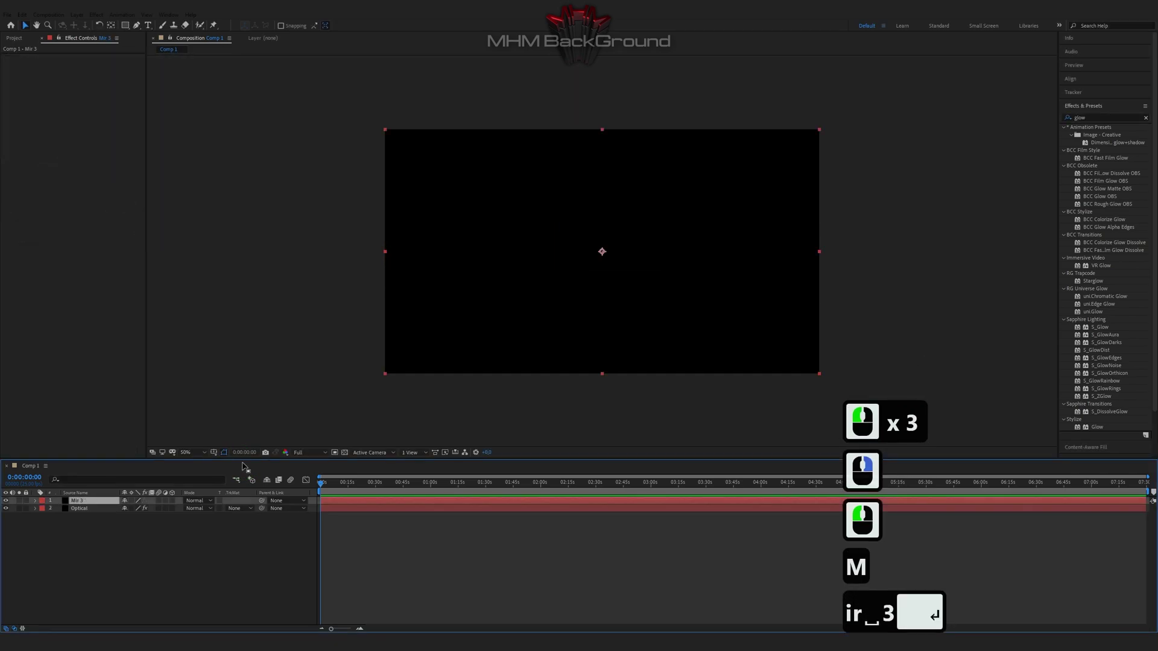
Step: Apply the RG Trapcode Mir 3 effect to the Mir 3 solid
{"action": "left_click", "coordinate": [96, 15]}
{"action": "mouse_move", "coordinate": [181, 354]}
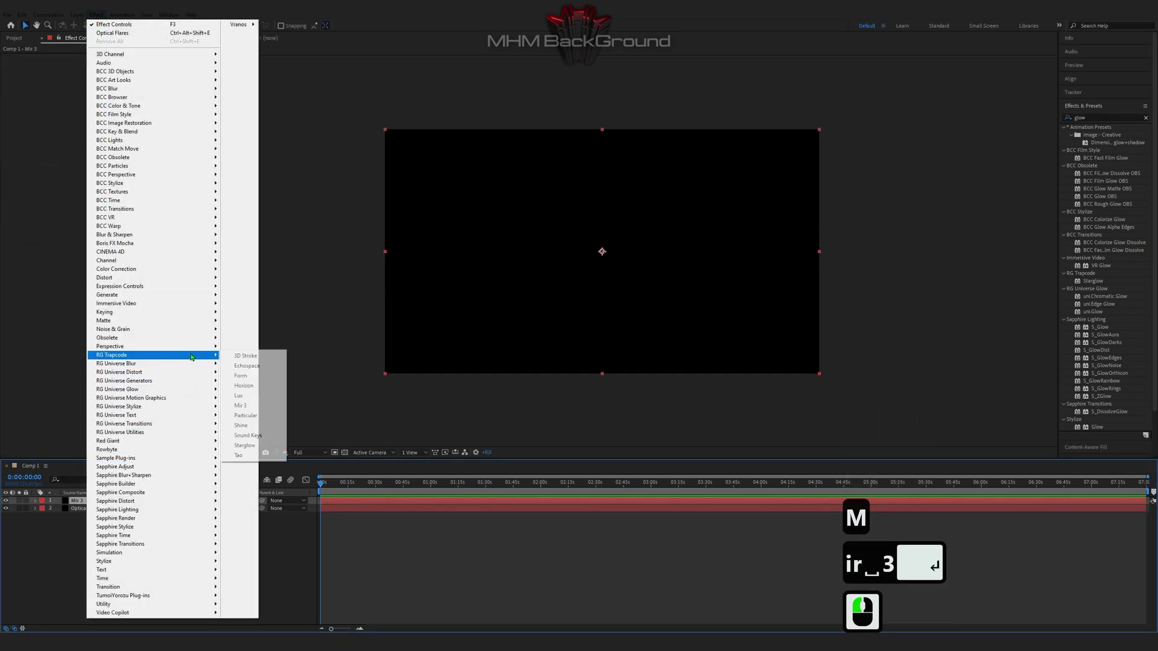
{"action": "left_click", "coordinate": [241, 403]}
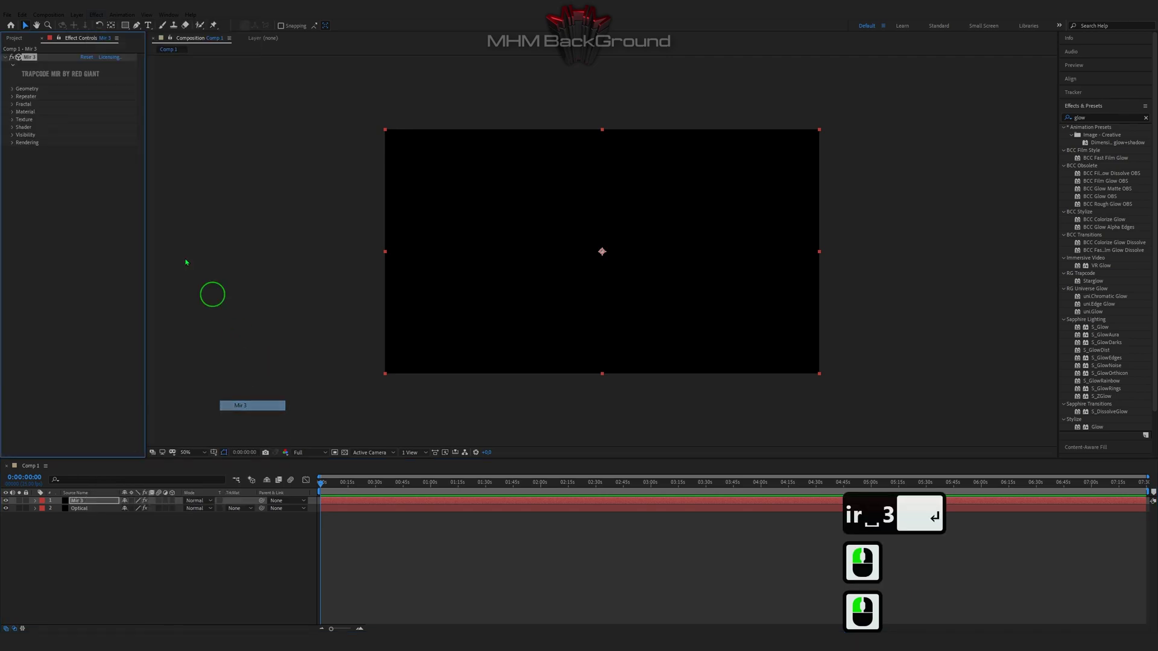
Step: Expand the Mir effect's Geometry, Repeater, Fractal, Texture and Shader groups, including Individual Amplitude and Individual Frequency
{"action": "left_click", "coordinate": [12, 89]}
{"action": "left_click", "coordinate": [12, 227]}
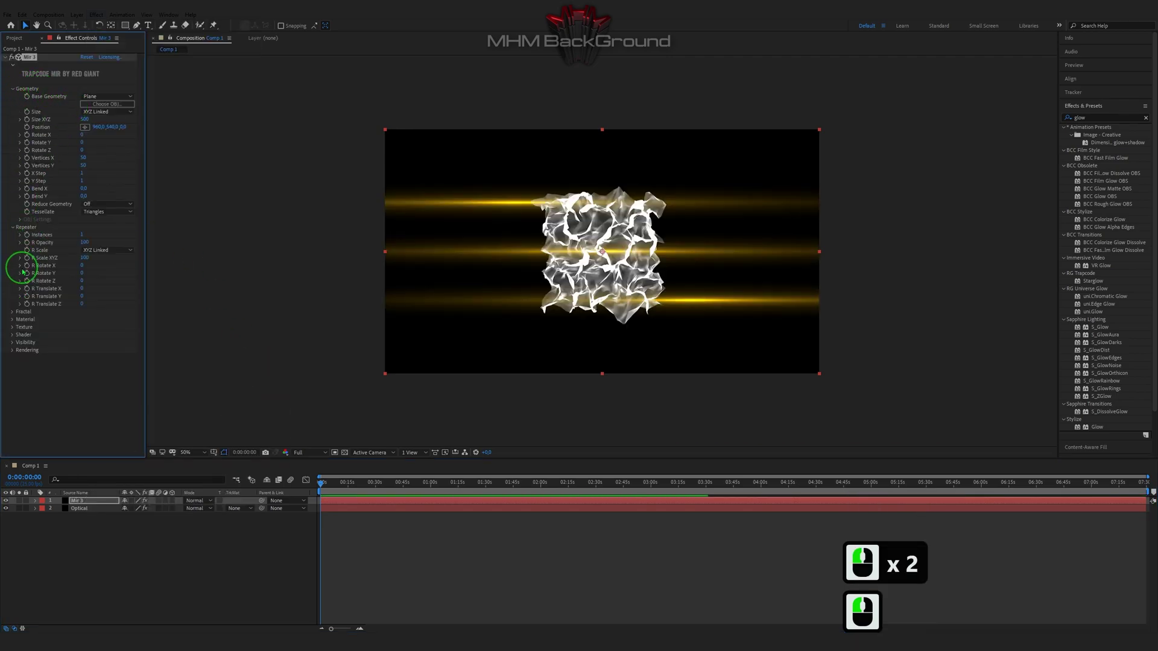
{"action": "left_click", "coordinate": [12, 312]}
{"action": "scroll", "coordinate": [39, 361], "scroll_direction": "down", "scroll_amount": 2}
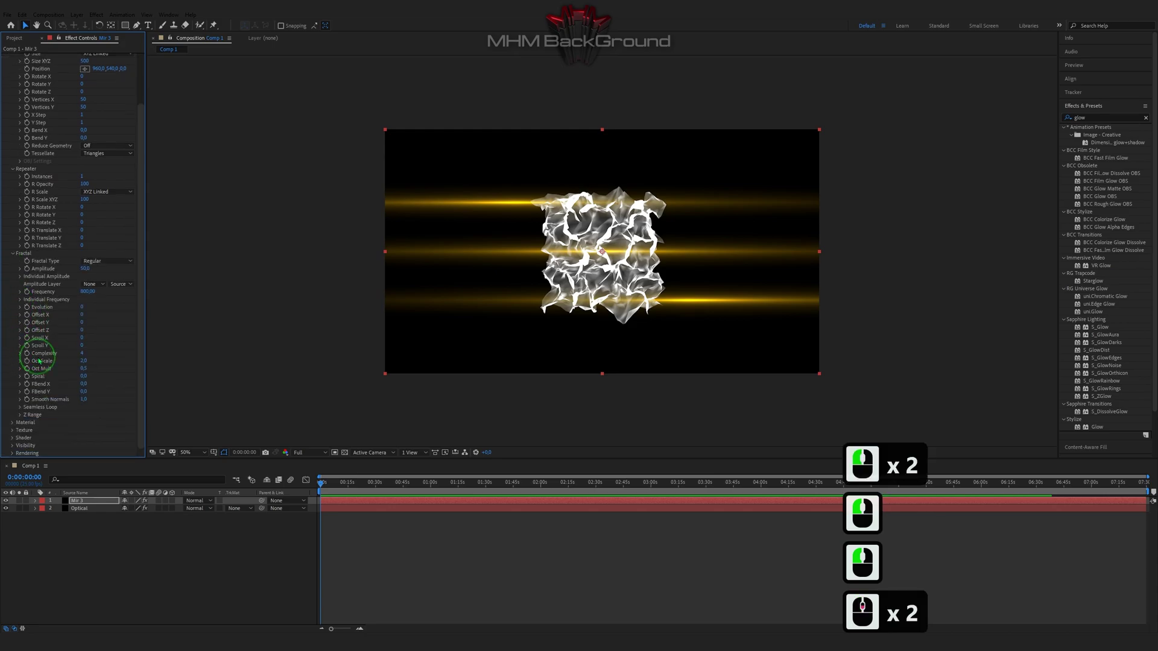
{"action": "left_click", "coordinate": [20, 276]}
{"action": "left_click", "coordinate": [20, 322]}
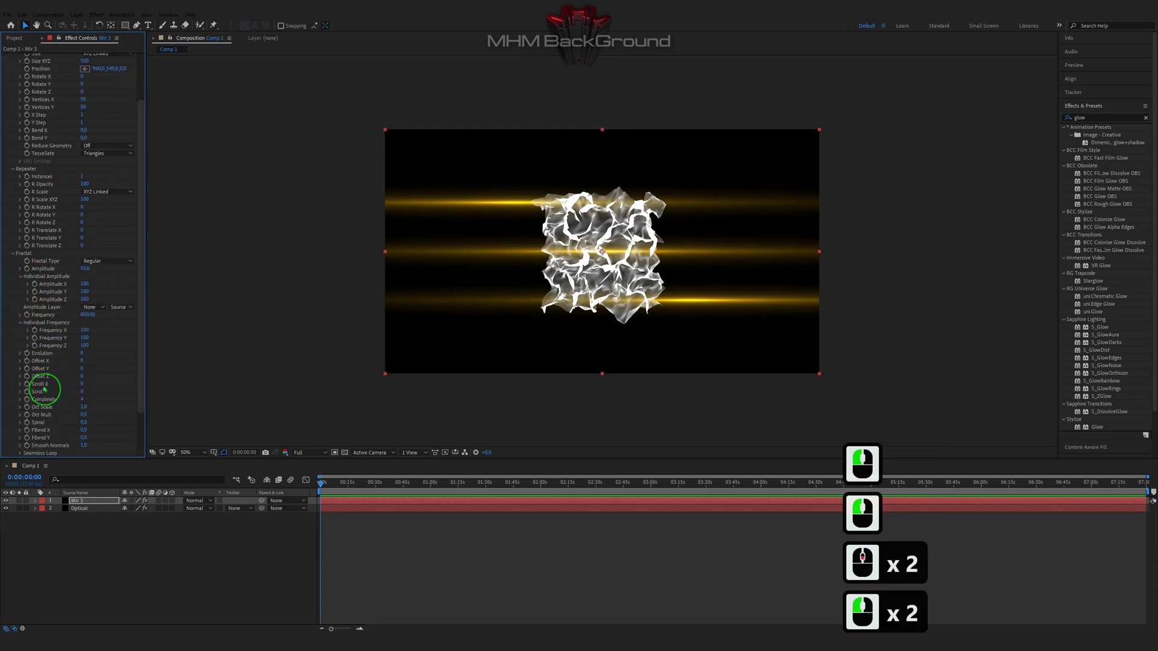
{"action": "scroll", "coordinate": [24, 386], "scroll_direction": "down", "scroll_amount": 6}
{"action": "left_click", "coordinate": [12, 422]}
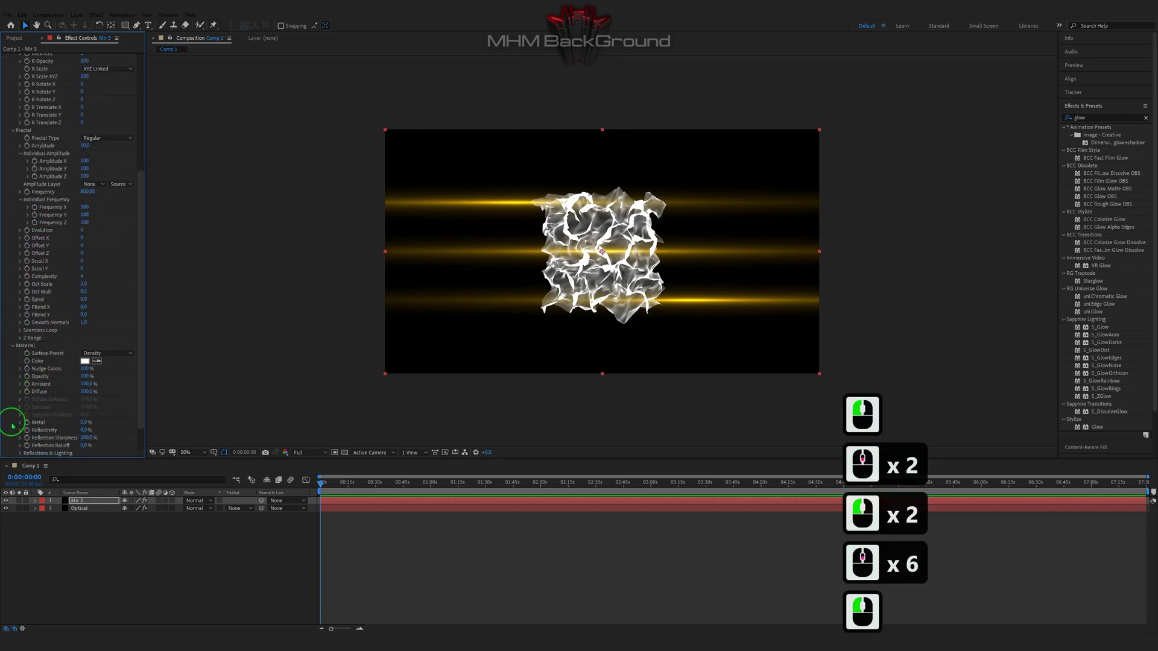
{"action": "left_click", "coordinate": [11, 340]}
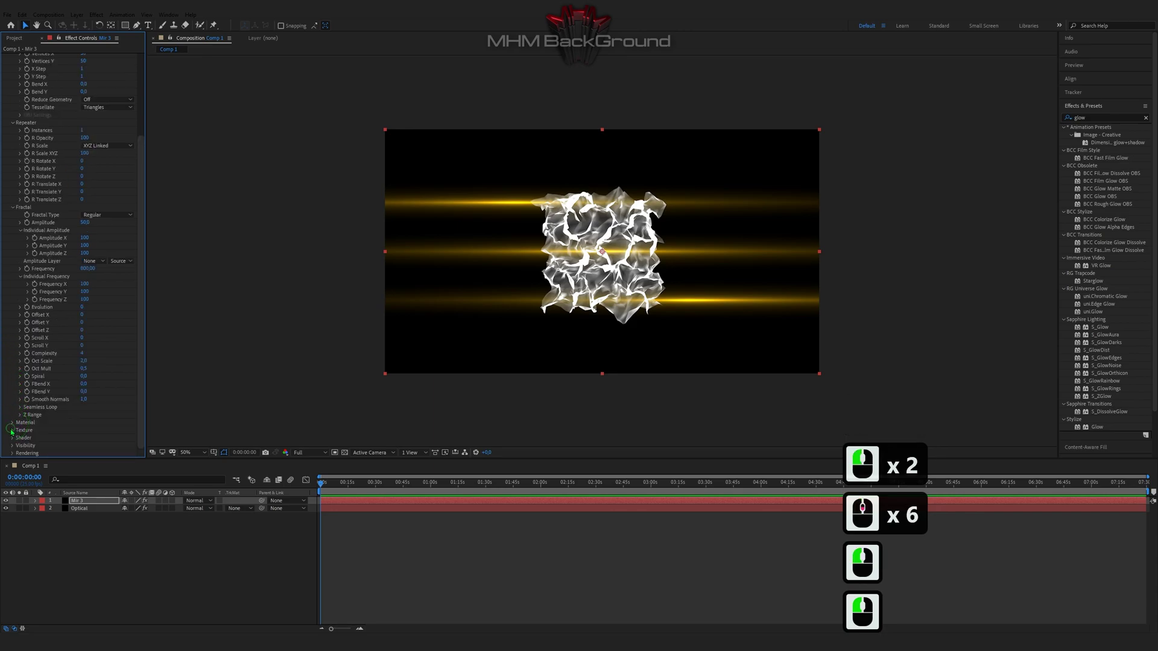
{"action": "left_click", "coordinate": [12, 429]}
{"action": "scroll", "coordinate": [91, 374], "scroll_direction": "down", "scroll_amount": 4}
{"action": "left_click", "coordinate": [12, 439]}
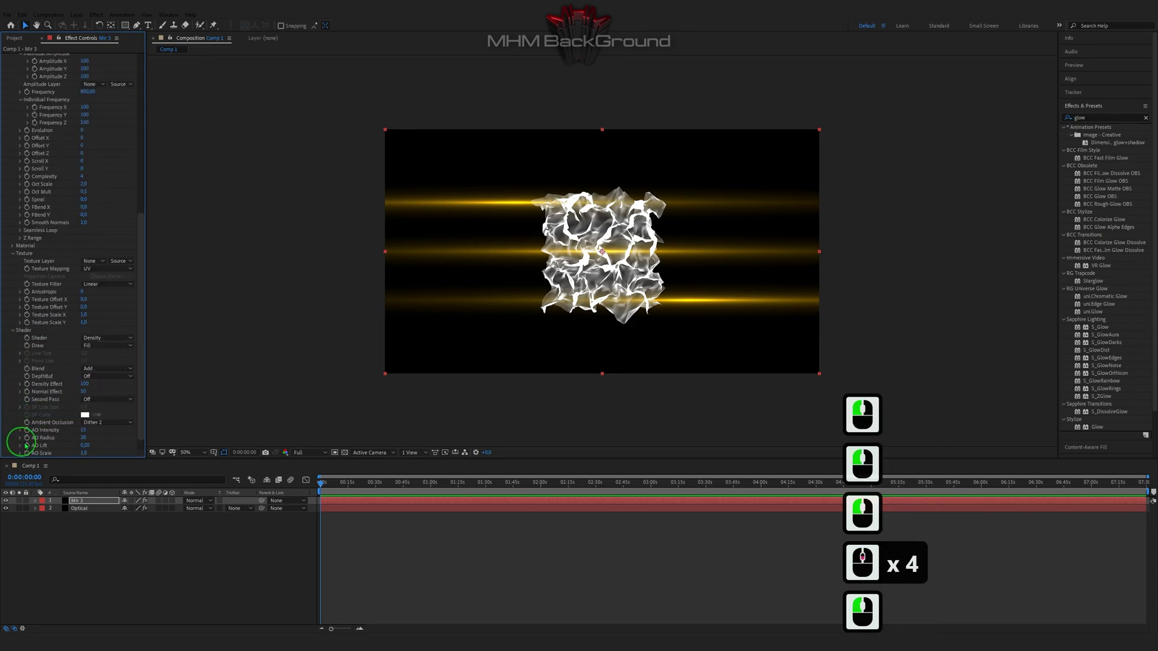
Step: Set the Mir shader's Draw mode to Points with a Point Size of 22
{"action": "left_click", "coordinate": [103, 352]}
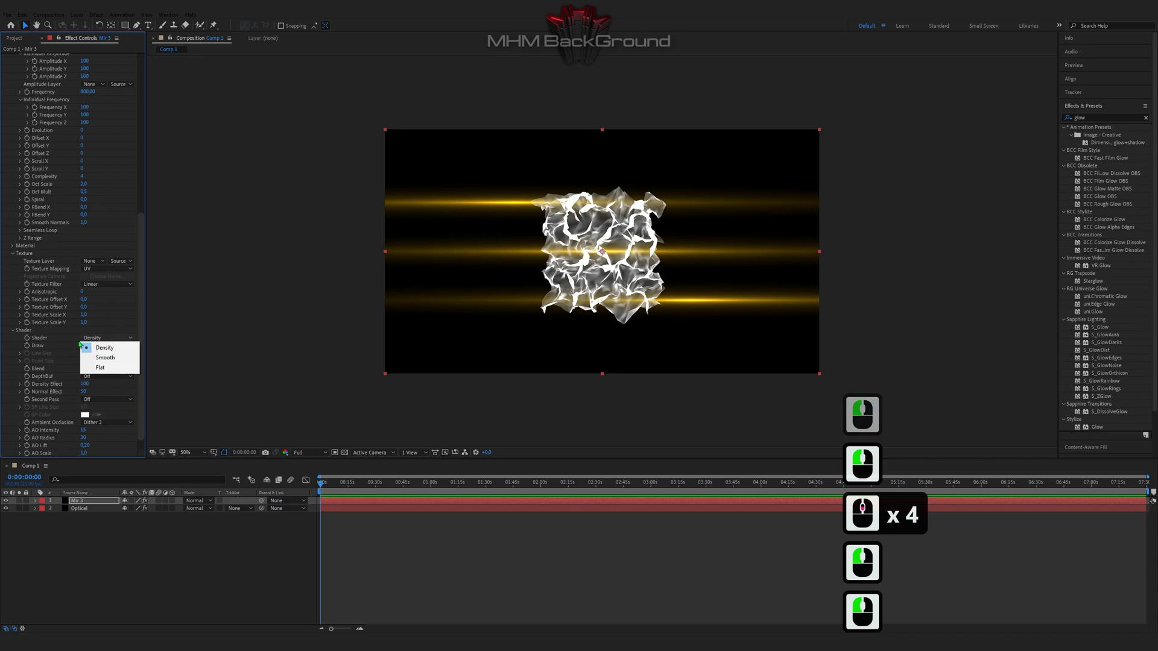
{"action": "left_click", "coordinate": [56, 352]}
{"action": "left_click", "coordinate": [115, 345]}
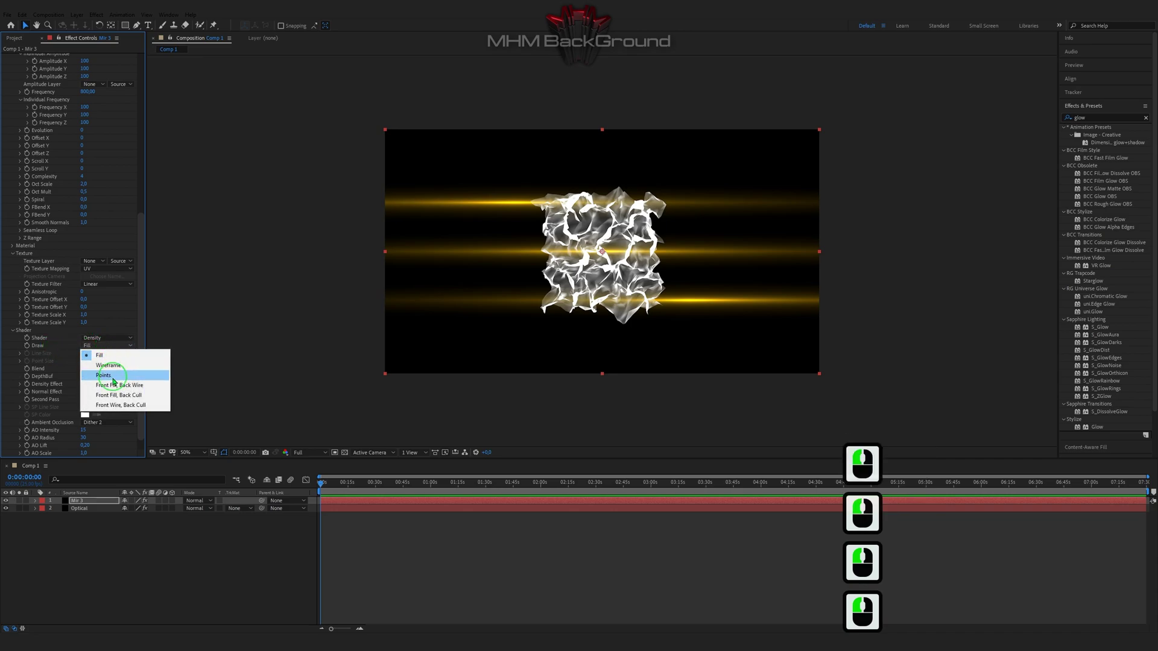
{"action": "left_click", "coordinate": [100, 365]}
{"action": "triple_click", "coordinate": [87, 361]}
{"action": "type", "text": "22"}
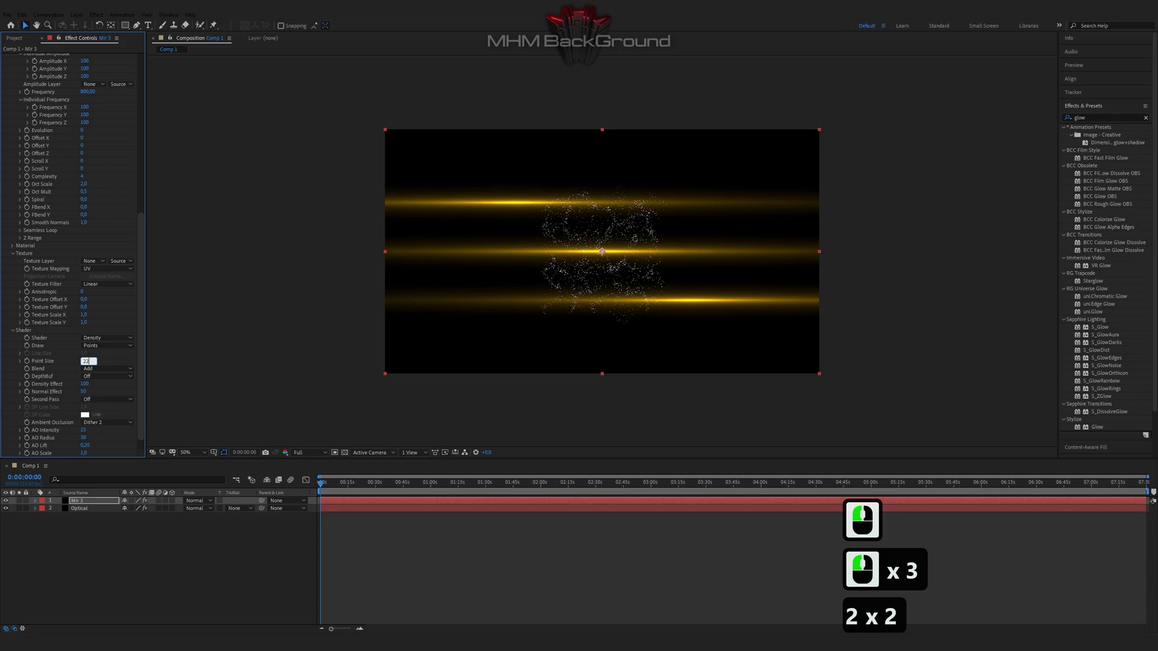
Step: Set the Mir shader's Blend to Off and its DepthBuf to On
{"action": "left_click", "coordinate": [108, 375]}
{"action": "left_click", "coordinate": [106, 368]}
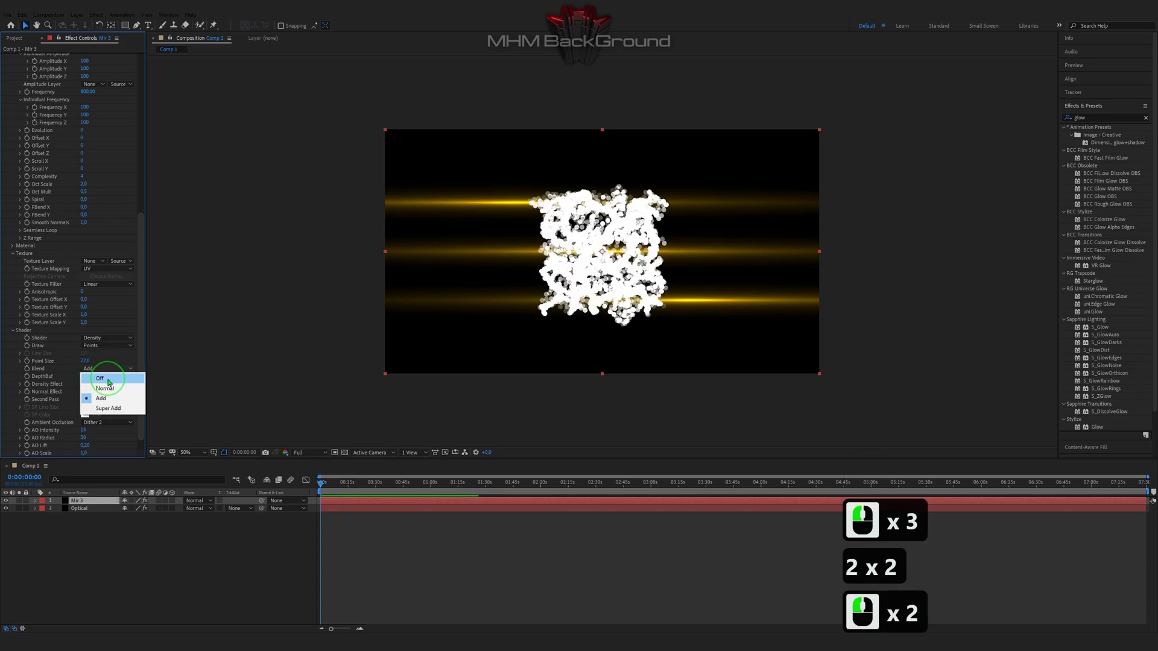
{"action": "left_click", "coordinate": [99, 371]}
{"action": "left_click", "coordinate": [106, 375]}
{"action": "left_click", "coordinate": [103, 395]}
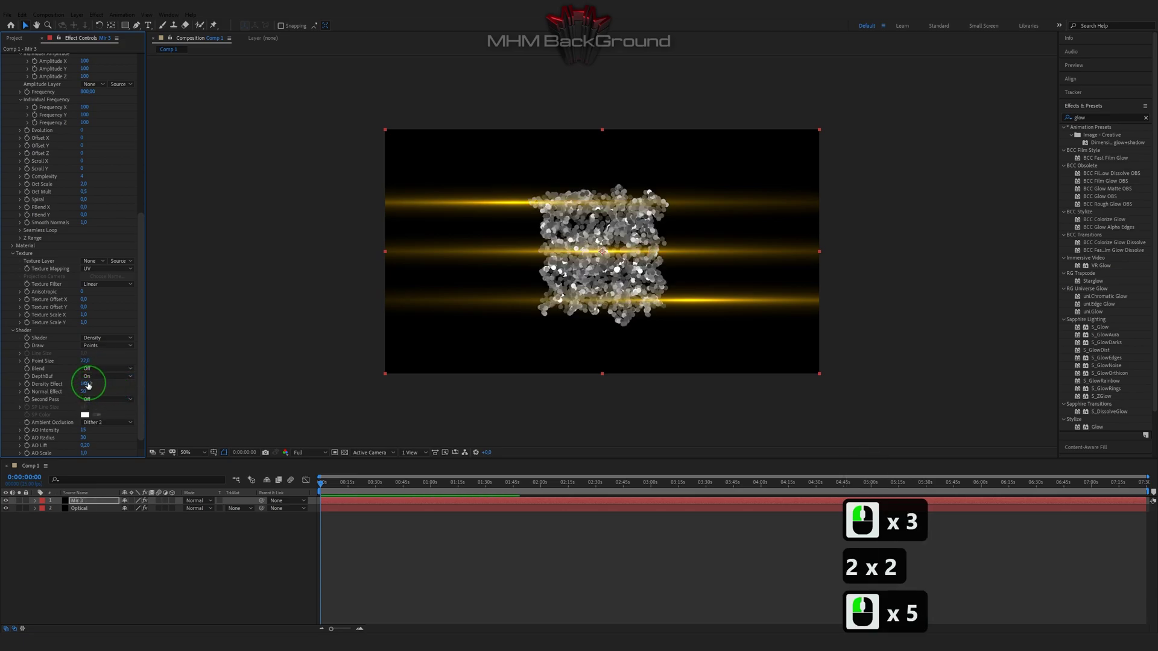
Step: Set the Mir geometry's Size XYZ to 5790
{"action": "scroll", "coordinate": [67, 375], "scroll_direction": "up", "scroll_amount": 4}
{"action": "scroll", "coordinate": [67, 375], "scroll_direction": "up", "scroll_amount": 7}
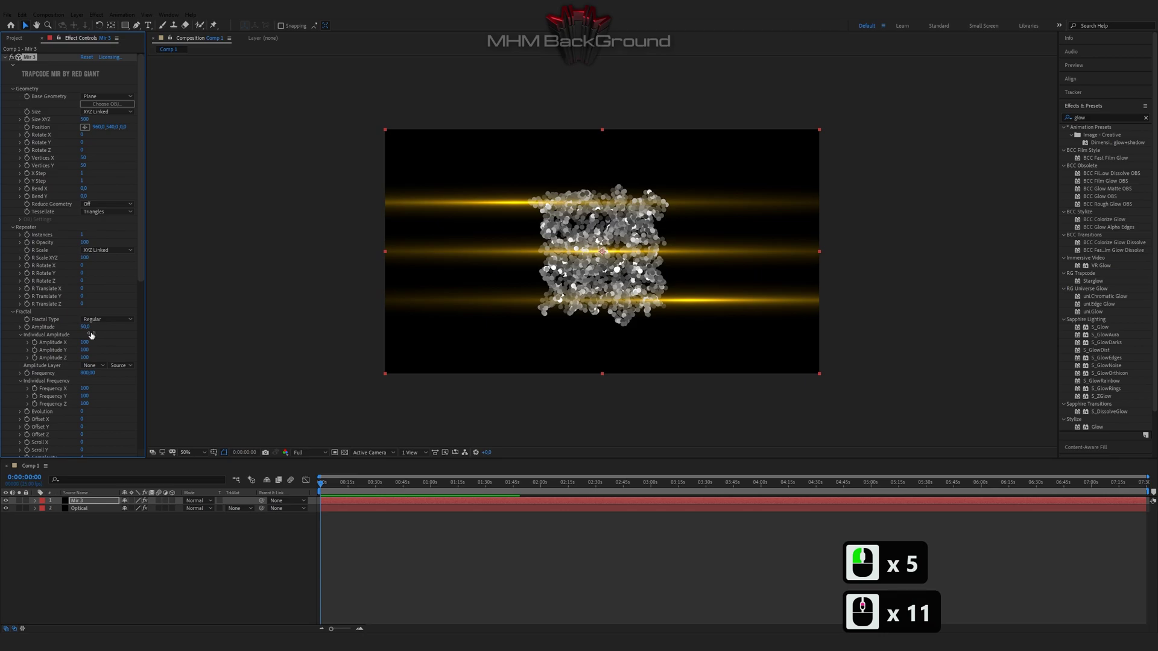
{"action": "left_click", "coordinate": [88, 120]}
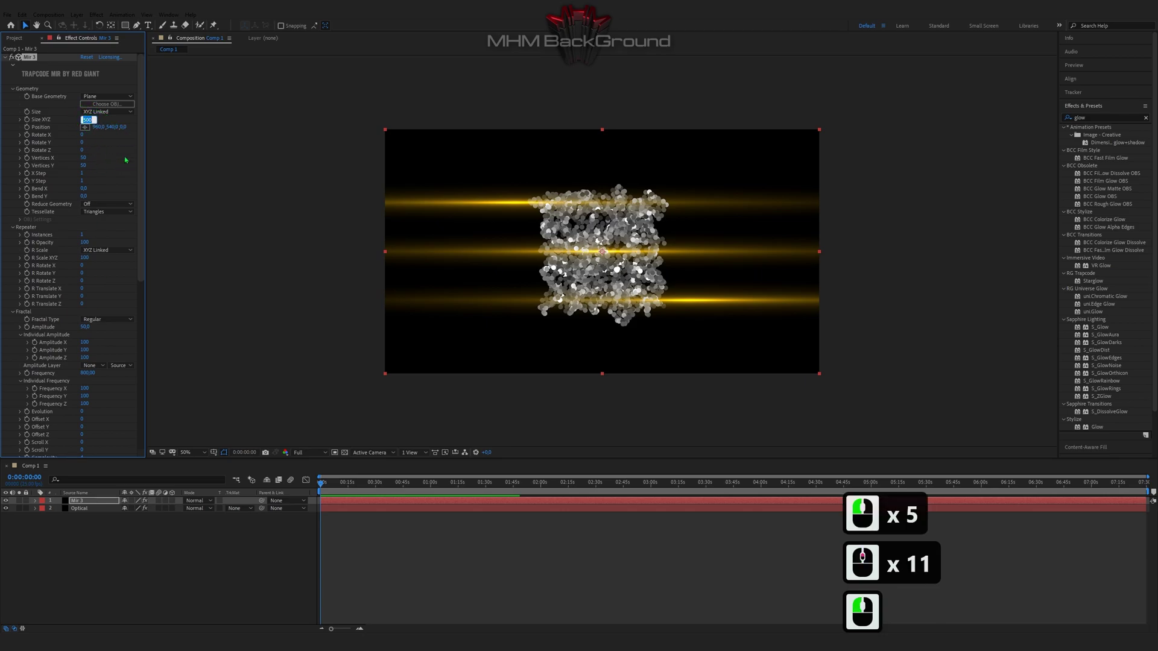
{"action": "type", "text": "579"}
{"action": "key", "text": "Tab"}
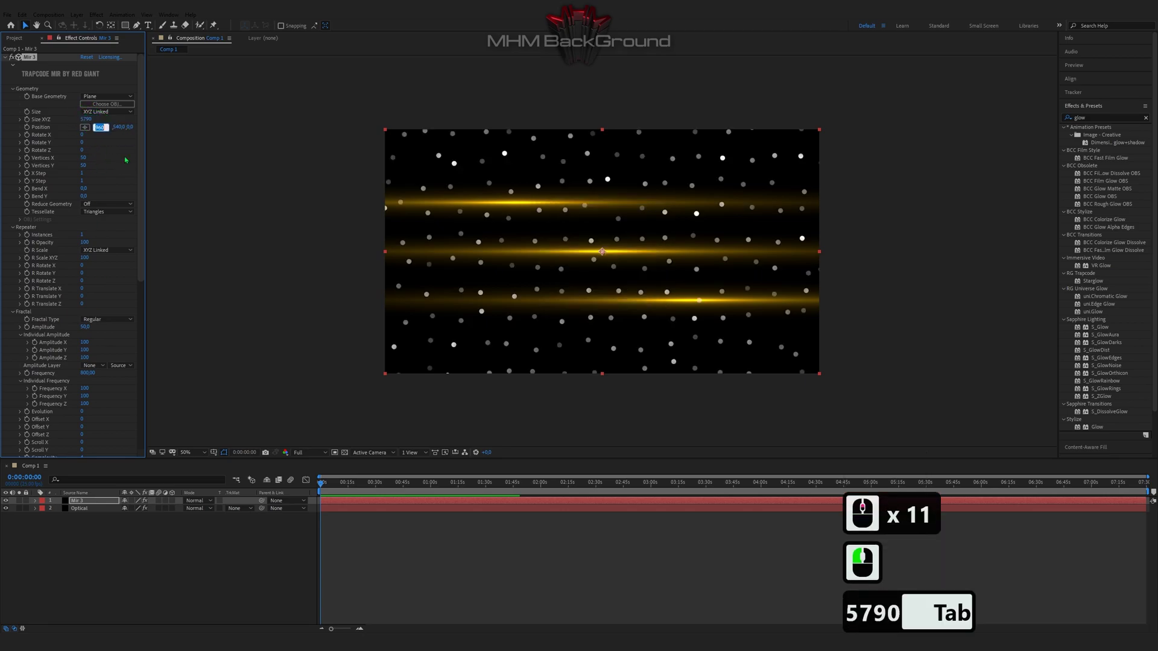
Step: Set the Mir geometry's Position to 958, 538.6, 1464
{"action": "type", "text": "95"}
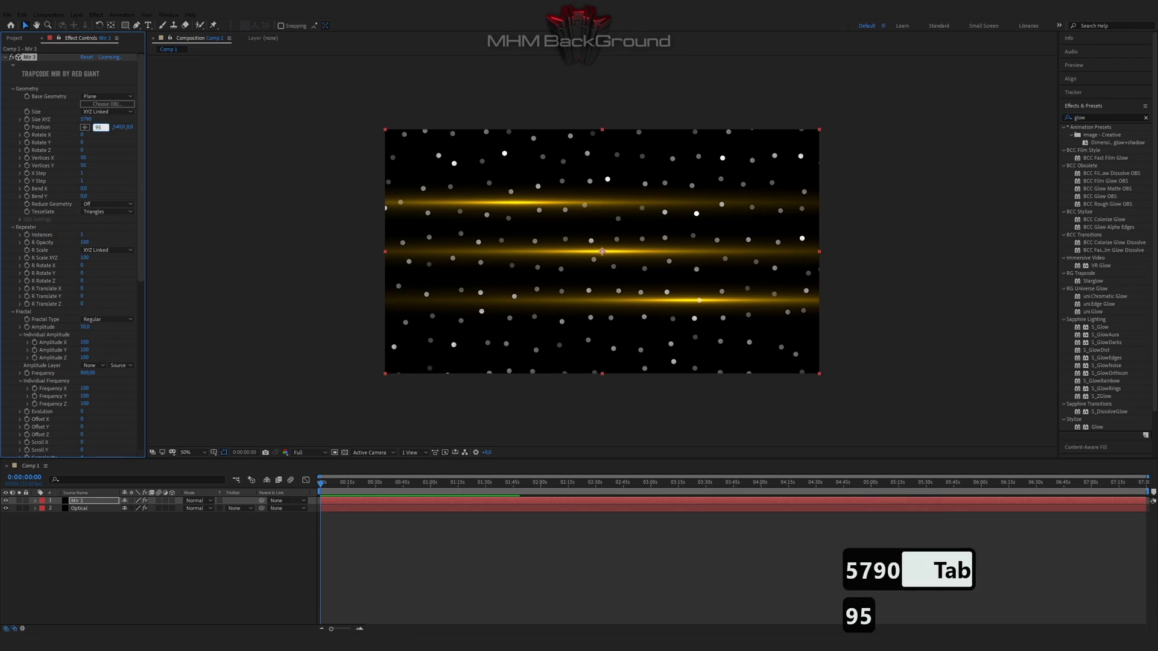
{"action": "type", "text": "8"}
{"action": "key", "text": "Tab"}
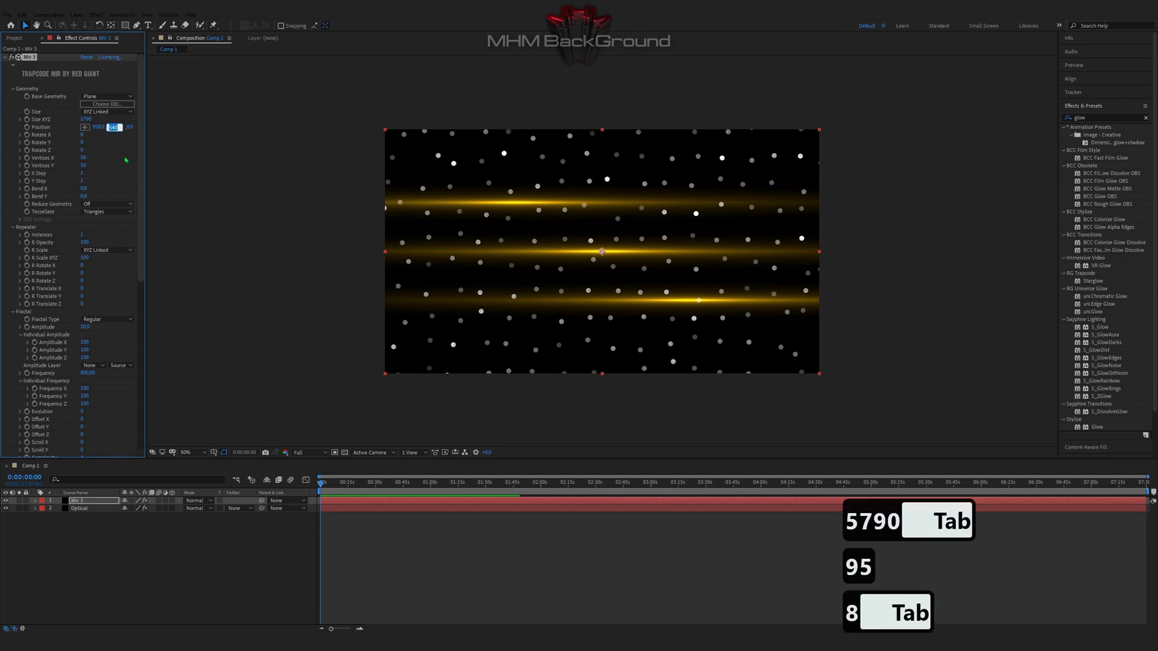
{"action": "type", "text": "538"}
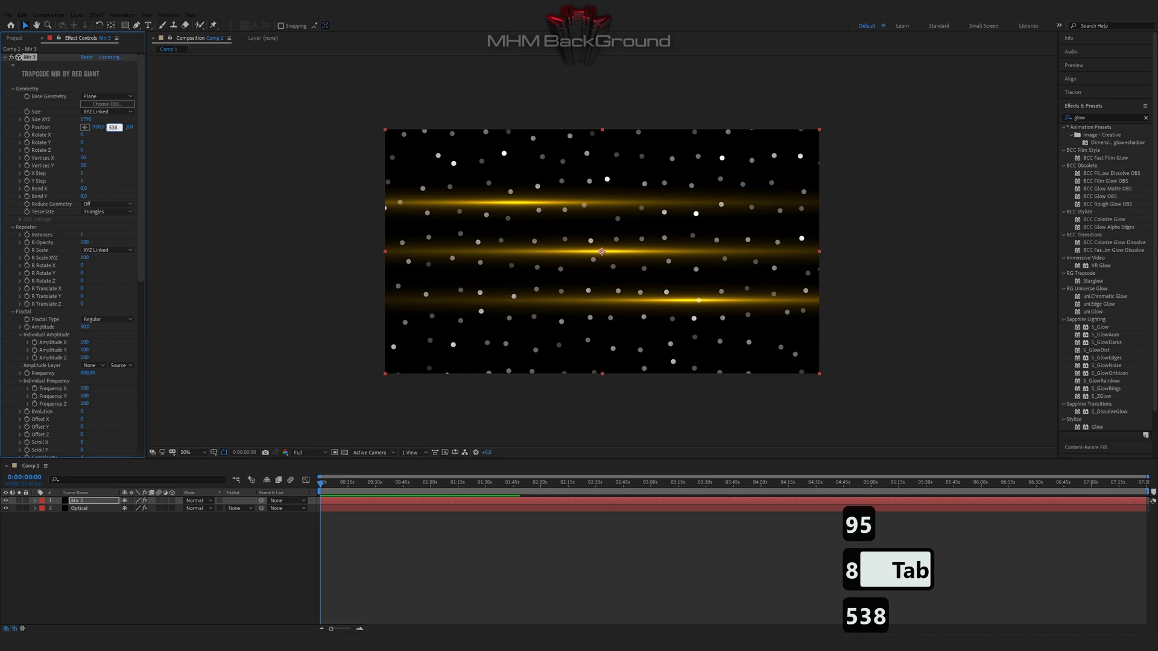
{"action": "type", "text": ".6"}
{"action": "key", "text": "Tab"}
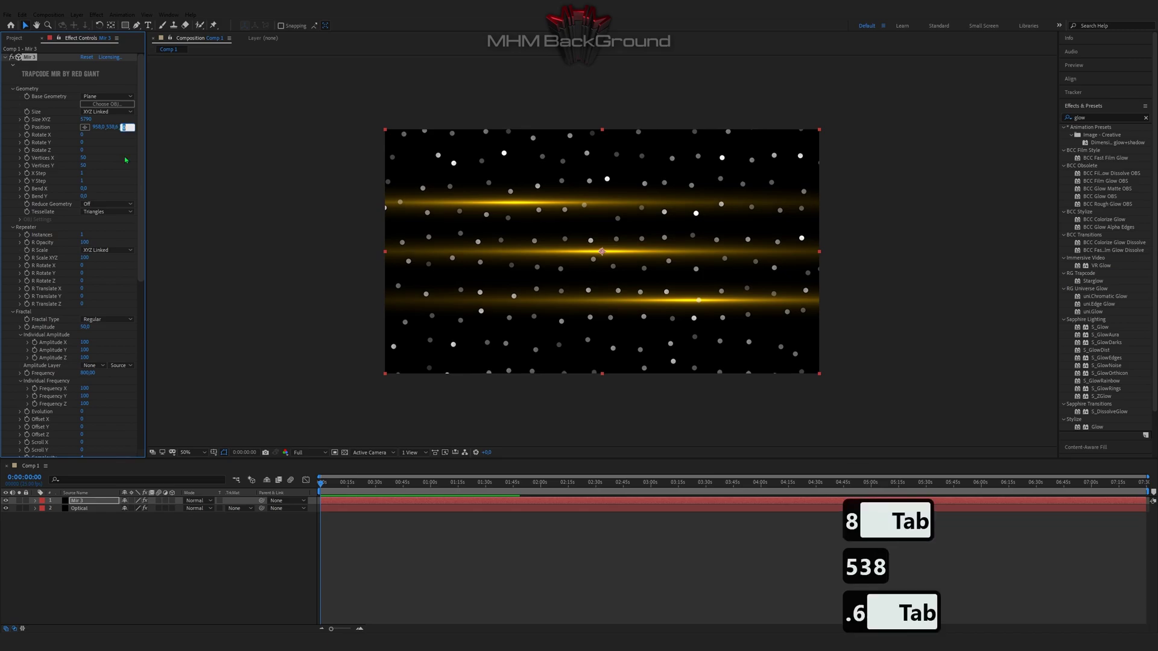
{"action": "type", "text": "1464"}
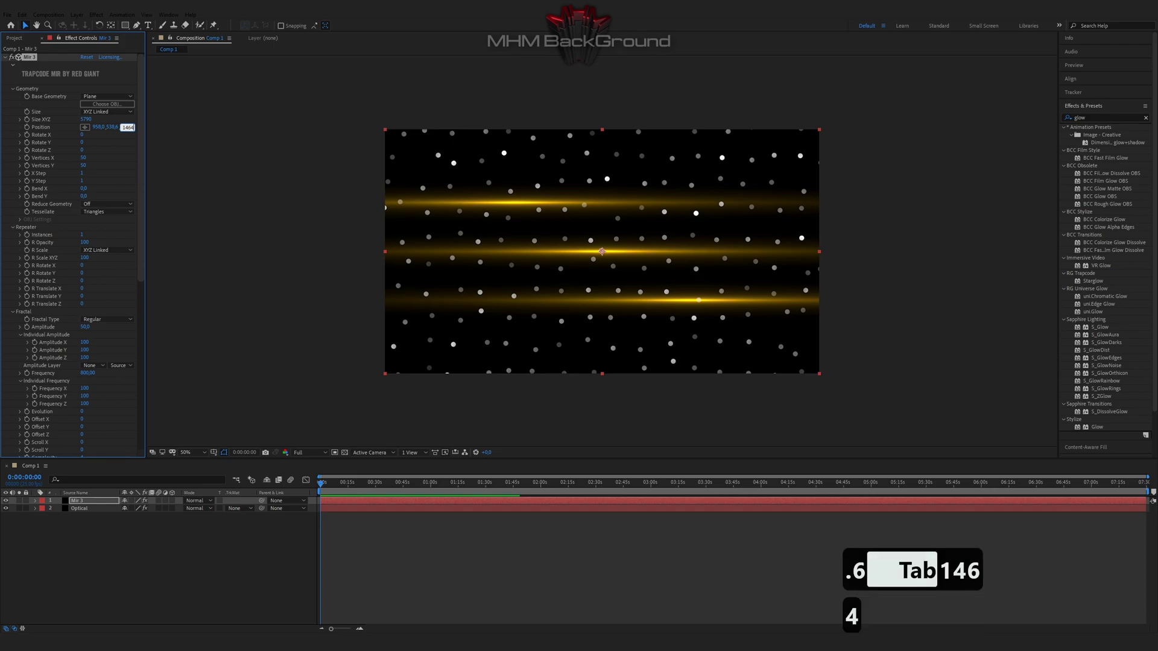
{"action": "key", "text": "Tab"}
Step: Set the Mir geometry's Rotate Z to -1869
{"action": "key", "text": "Tab"}
{"action": "type", "text": "-"}
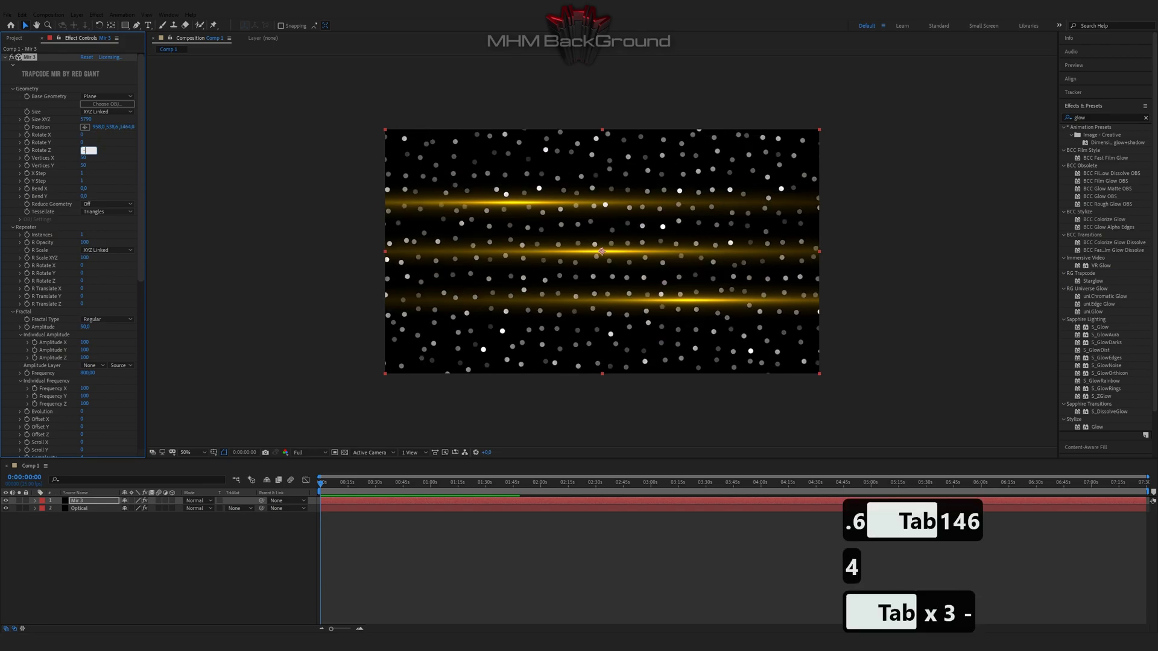
{"action": "type", "text": "18"}
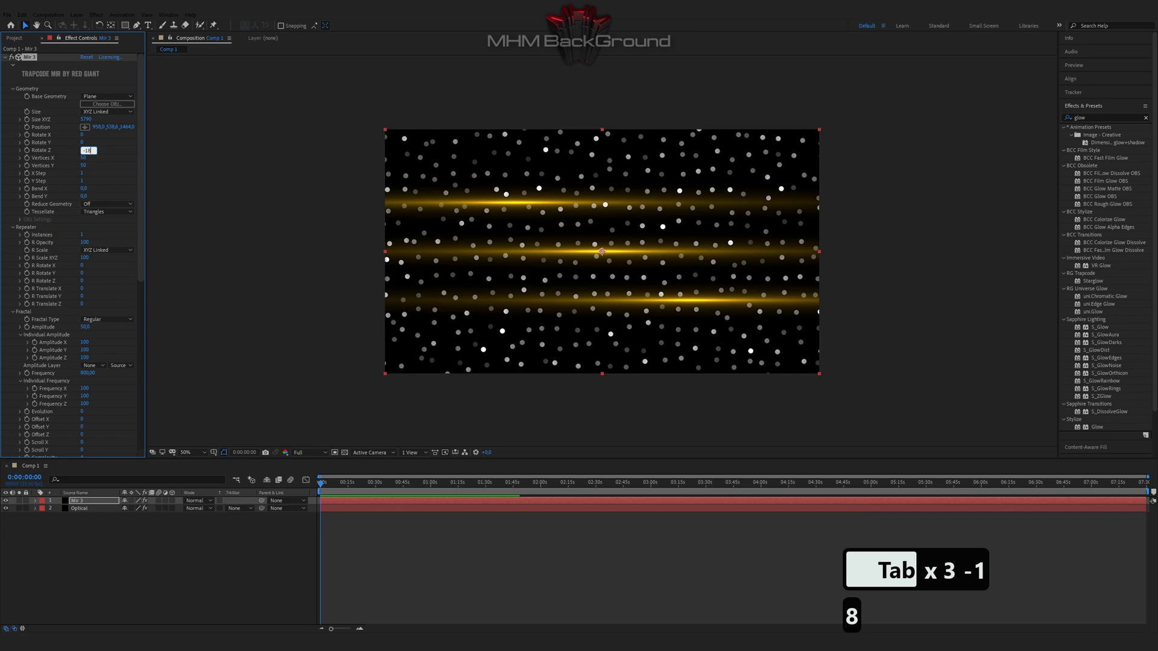
{"action": "type", "text": "69"}
{"action": "key", "text": "Tab"}
Step: Set the Mir geometry's Vertices X to 288 and Vertices Y to 138
{"action": "type", "text": "288"}
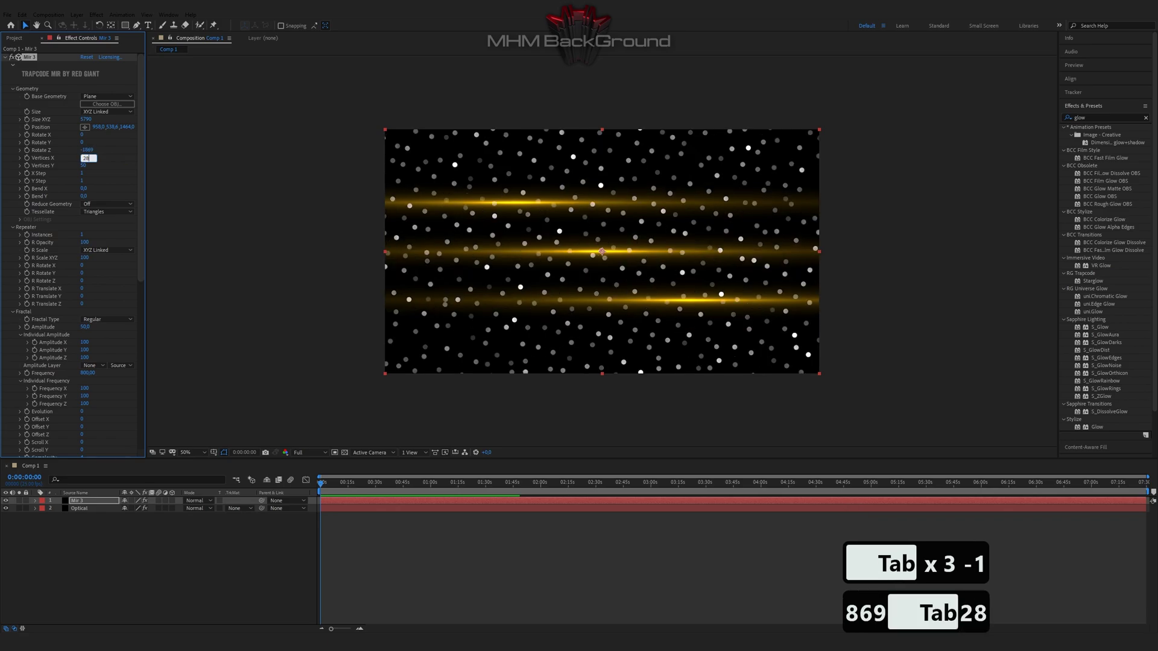
{"action": "key", "text": "Tab"}
{"action": "type", "text": "138"}
{"action": "key", "text": "Tab"}
Step: Set the Mir geometry's Y Step to 2 and Bend X to -0.5
{"action": "key", "text": "Tab"}
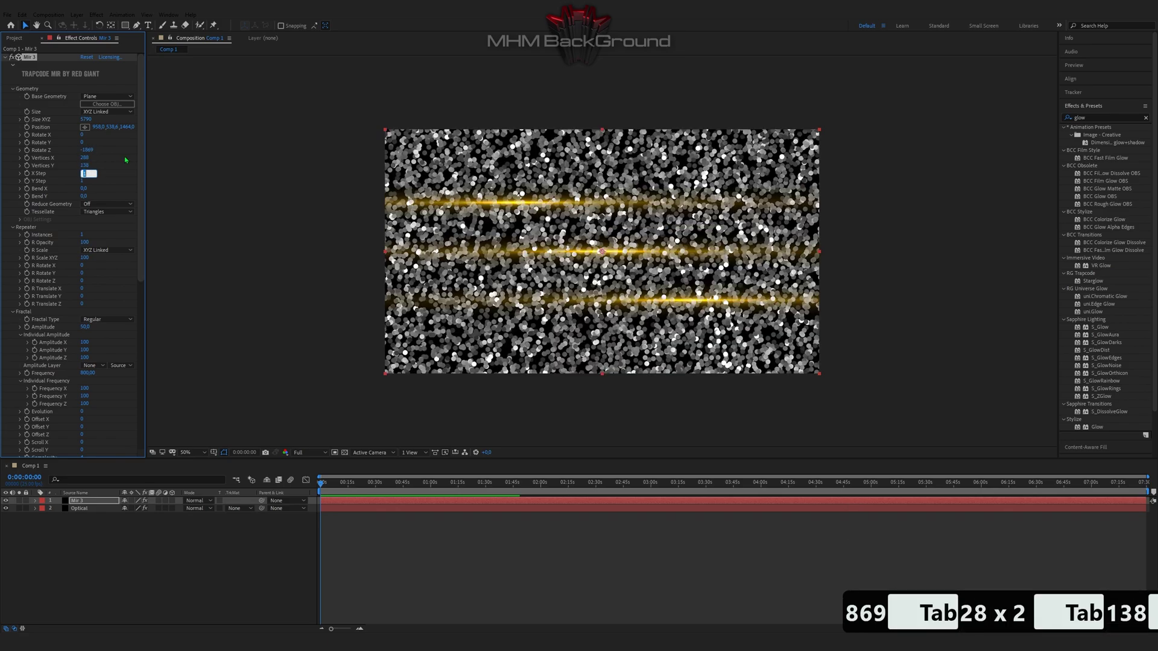
{"action": "key", "text": "Tab"}
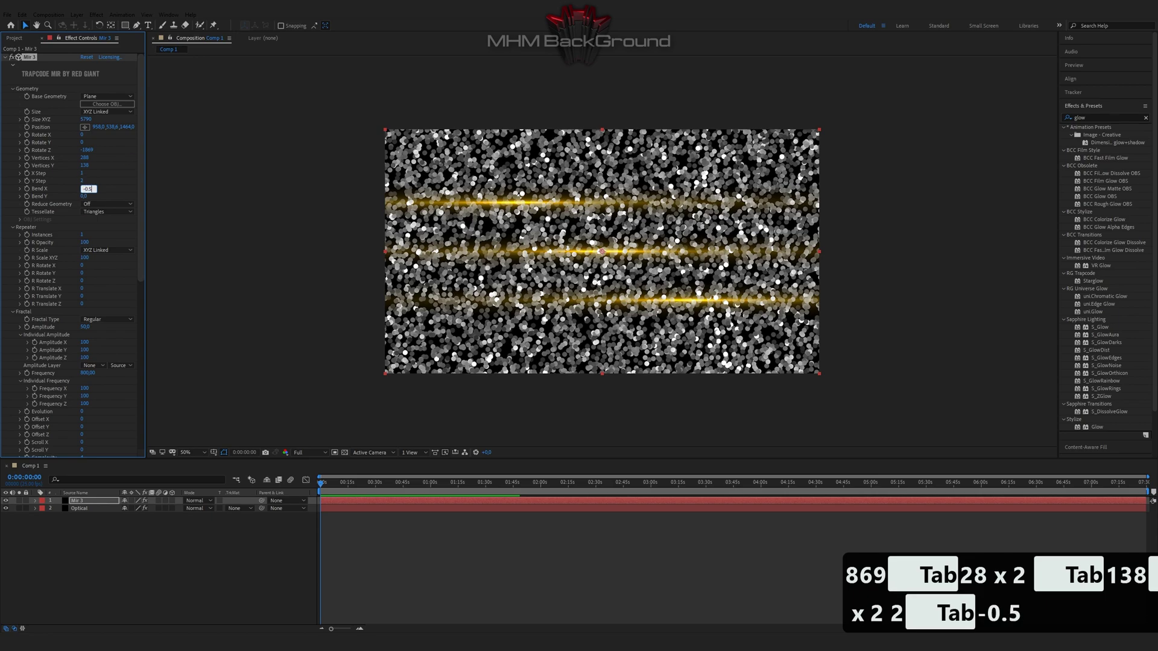
{"action": "key", "text": "Tab"}
{"action": "key", "text": "Tab"}
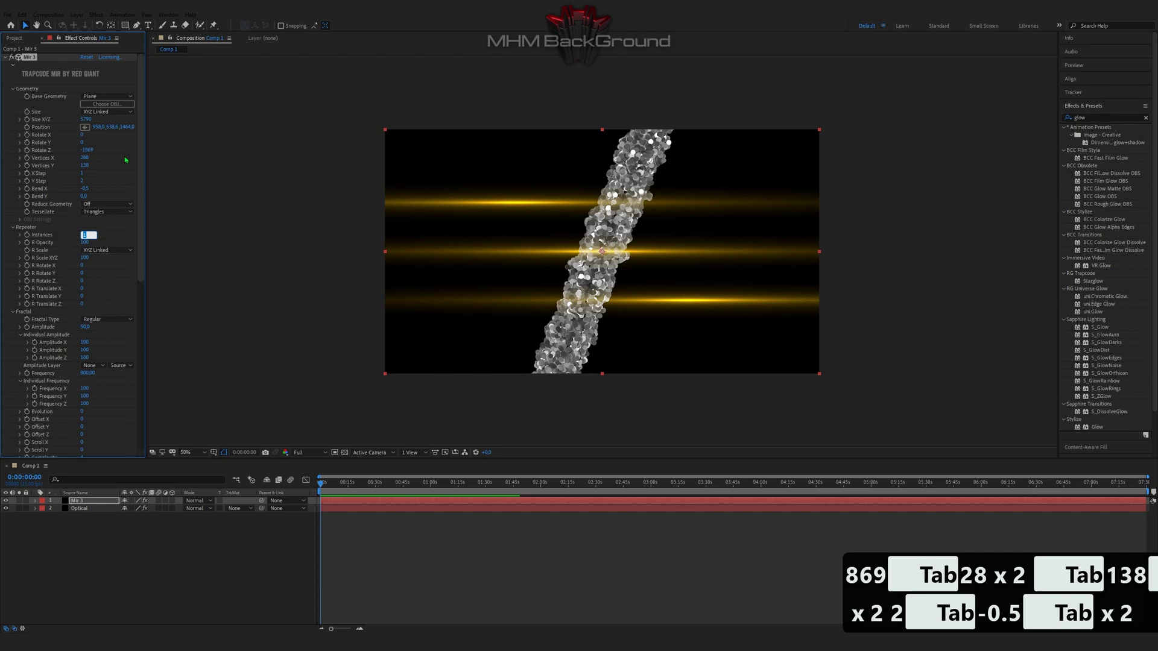
Step: Set the Mir repeater's Instances to 61, R Opacity to 131 and R Scale XYZ to 99
{"action": "type", "text": "61"}
{"action": "key", "text": "Tab"}
{"action": "type", "text": "1"}
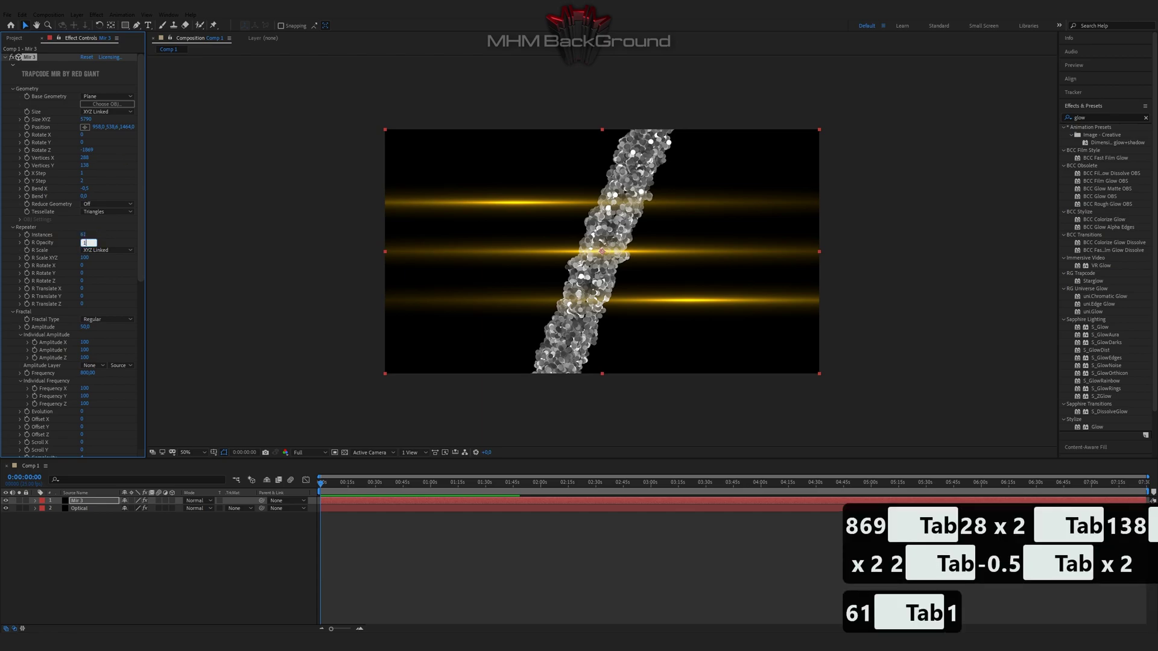
{"action": "type", "text": "31"}
{"action": "key", "text": "Tab"}
{"action": "type", "text": "99"}
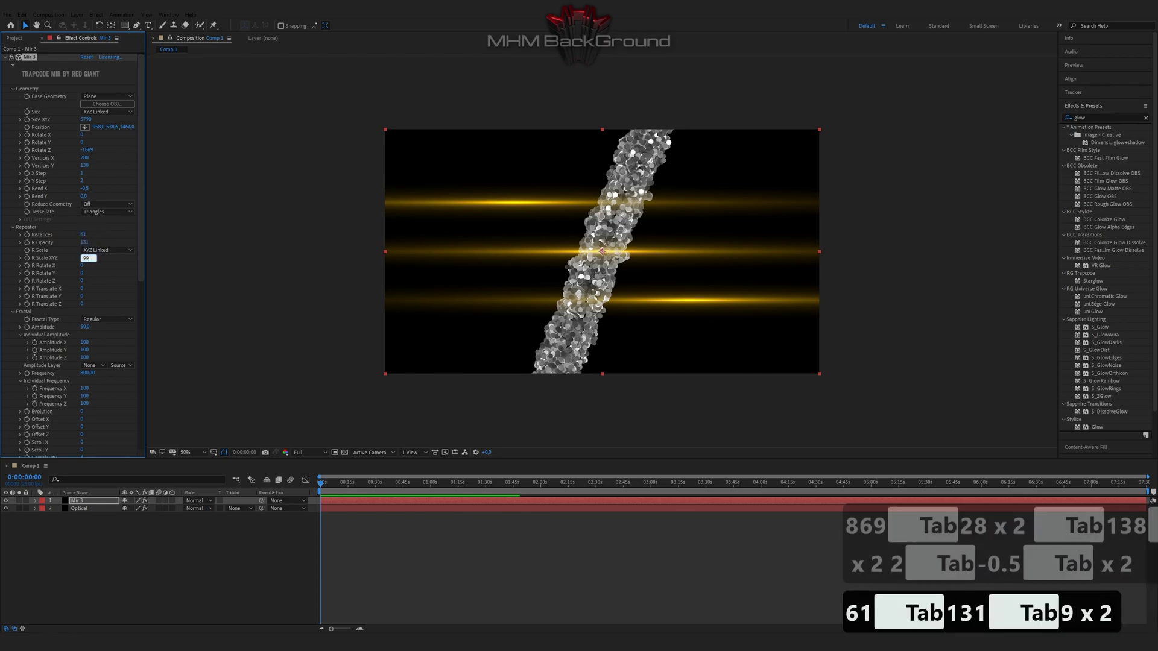
{"action": "key", "text": "Tab"}
Step: Switch the Mir repeater's R Scale to XYZ Individual and set R Rotate X to 3
{"action": "type", "text": "100"}
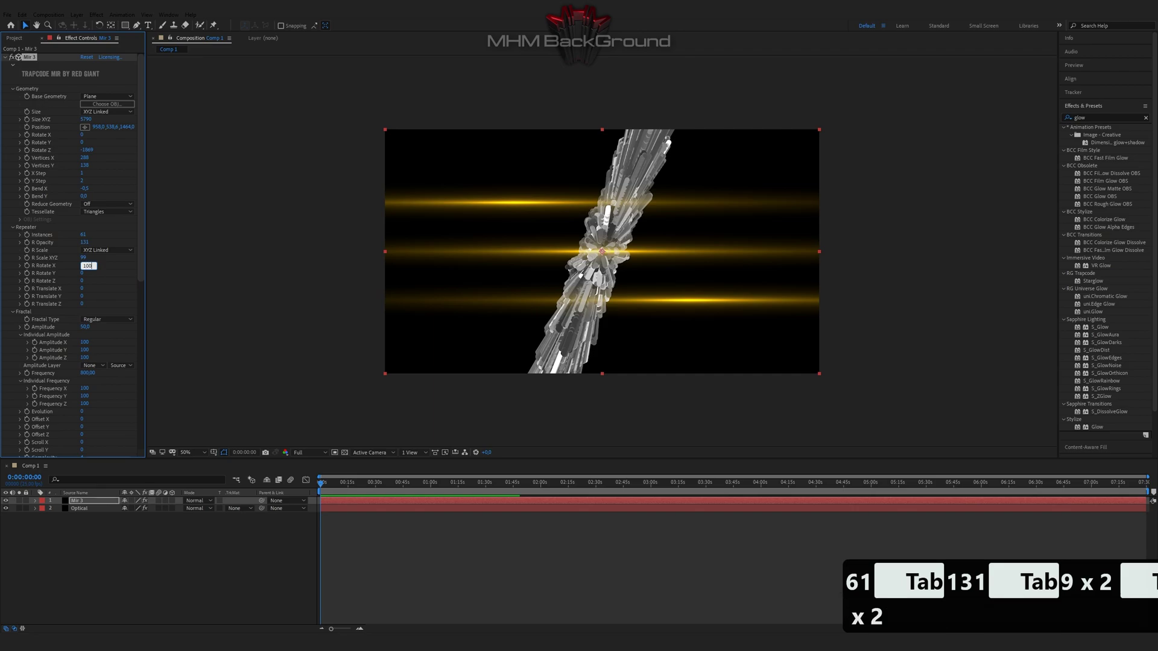
{"action": "key", "text": "Tab"}
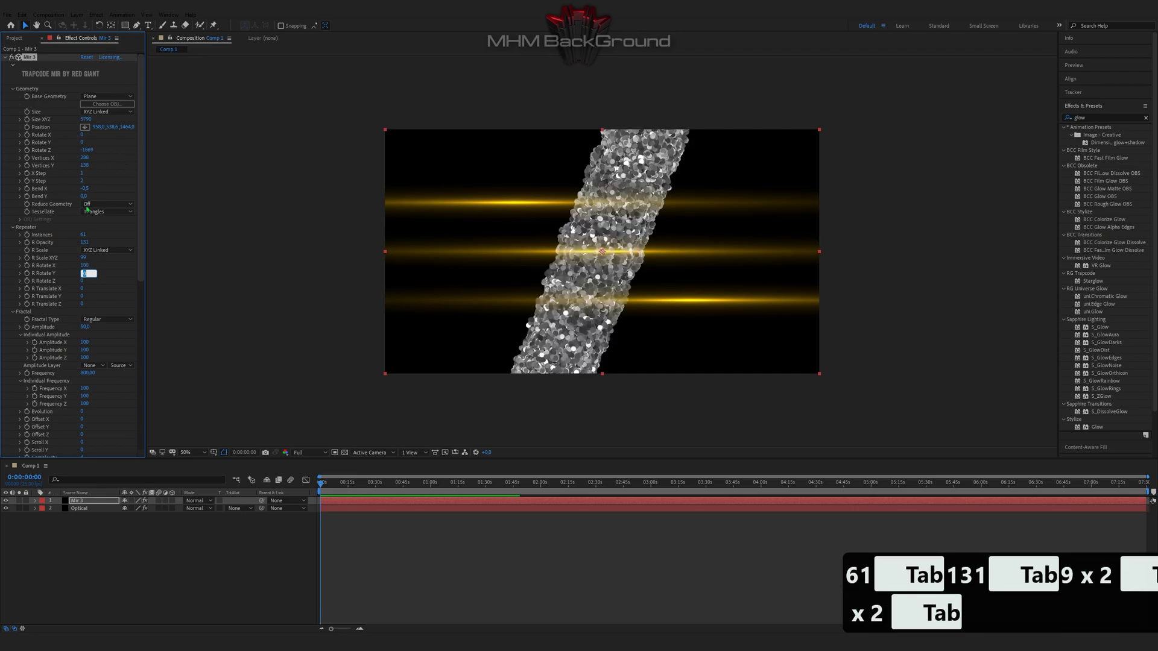
{"action": "left_click", "coordinate": [100, 250]}
{"action": "left_click", "coordinate": [100, 266]}
{"action": "left_click", "coordinate": [88, 281]}
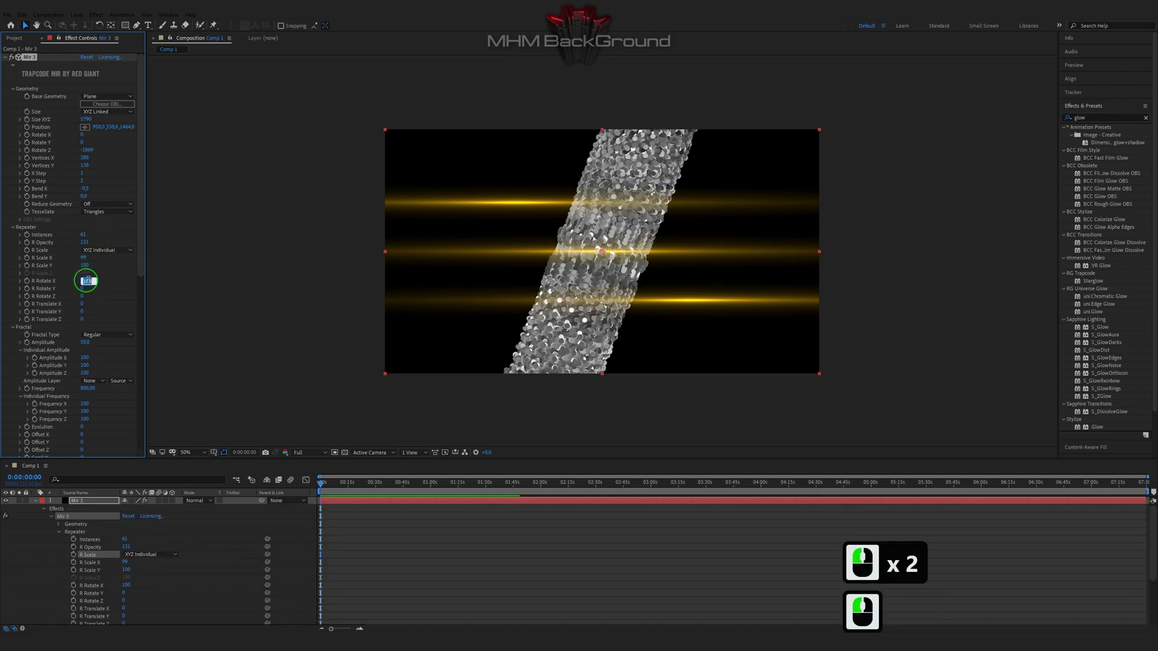
{"action": "type", "text": "3"}
{"action": "key", "text": "Tab"}
Step: Set the Mir repeater's R Rotate Z to -137 and R Translate Z to 51
{"action": "key", "text": "Tab"}
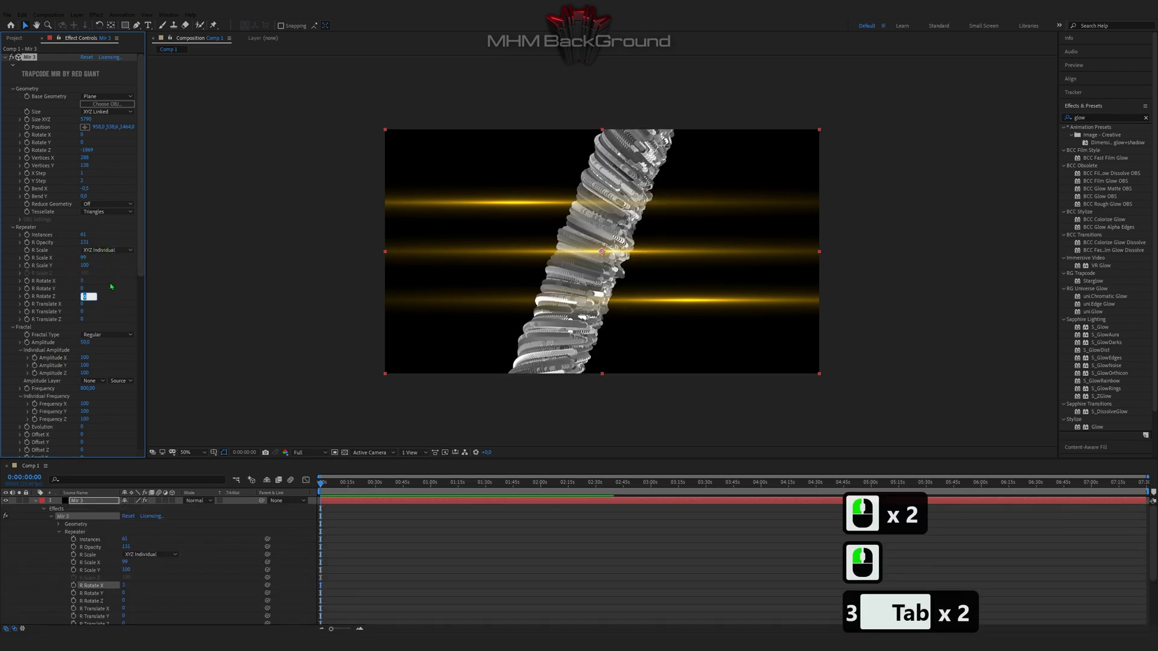
{"action": "type", "text": "-137"}
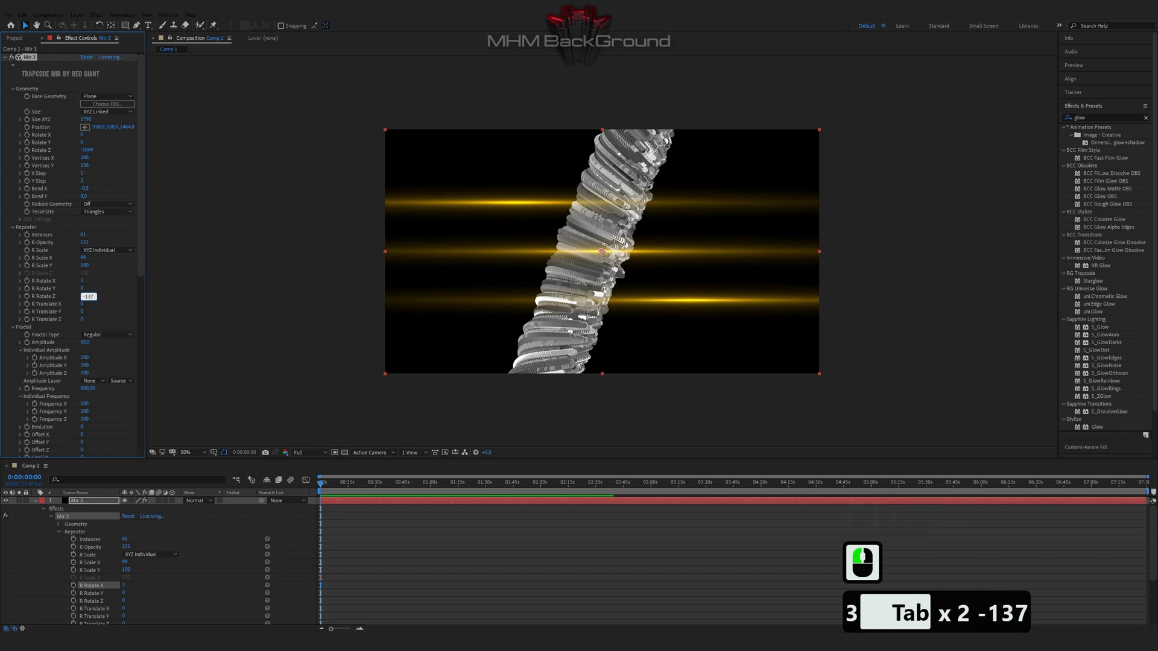
{"action": "key", "text": "Tab"}
{"action": "key", "text": "Tab"}
{"action": "key", "text": "Tab"}
{"action": "type", "text": "51"}
{"action": "key", "text": "Return"}
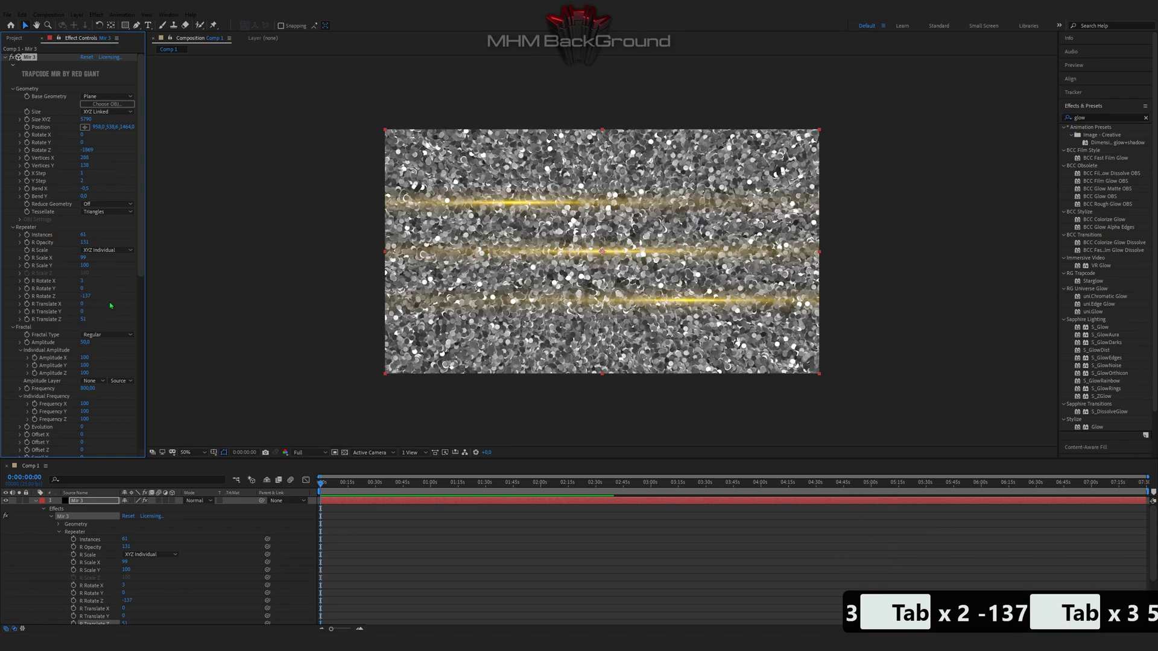
Step: Set the Mir fractal's Amplitude and its individual Amplitude X both to 0
{"action": "scroll", "coordinate": [111, 308], "scroll_direction": "down", "scroll_amount": 2}
{"action": "left_click", "coordinate": [87, 275]}
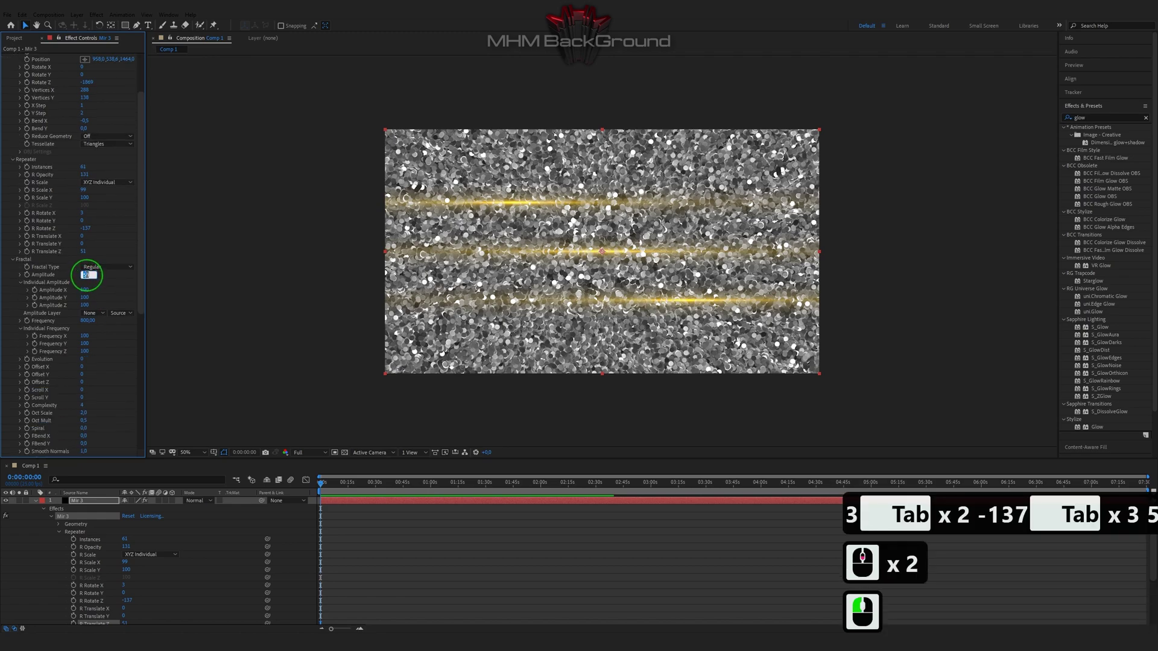
{"action": "type", "text": "0"}
{"action": "left_click", "coordinate": [111, 293]}
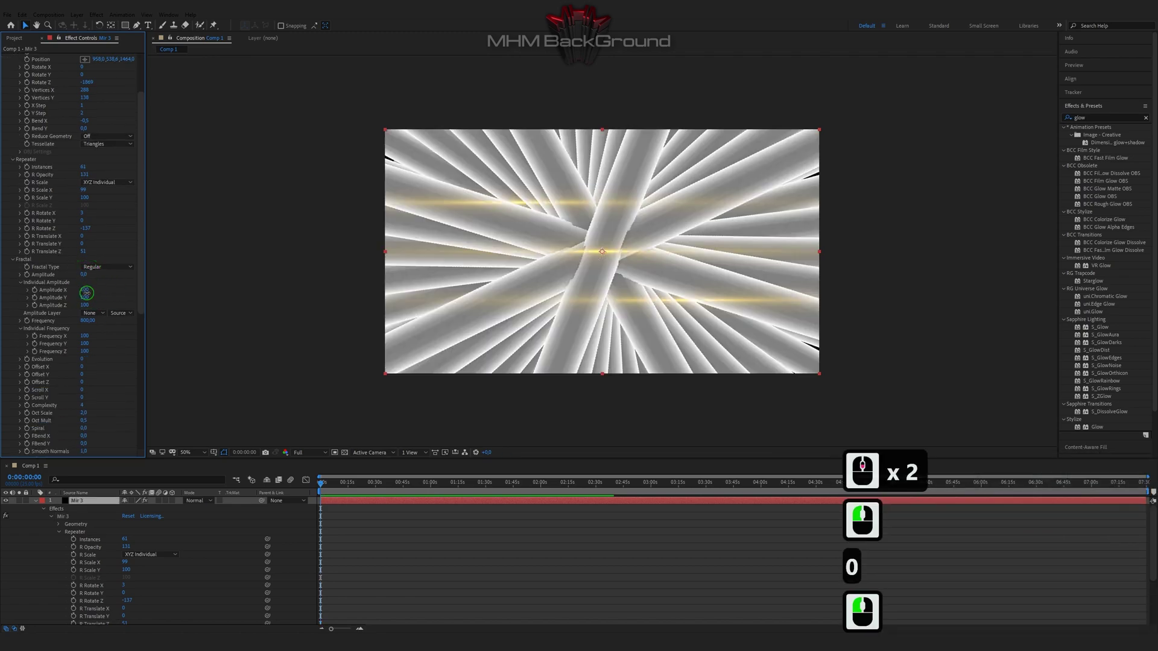
{"action": "left_click", "coordinate": [84, 290]}
{"action": "type", "text": "0"}
{"action": "left_click", "coordinate": [110, 292]}
Step: Set the Mir fractal's overall Frequency to 209
{"action": "scroll", "coordinate": [113, 402], "scroll_direction": "down", "scroll_amount": 3}
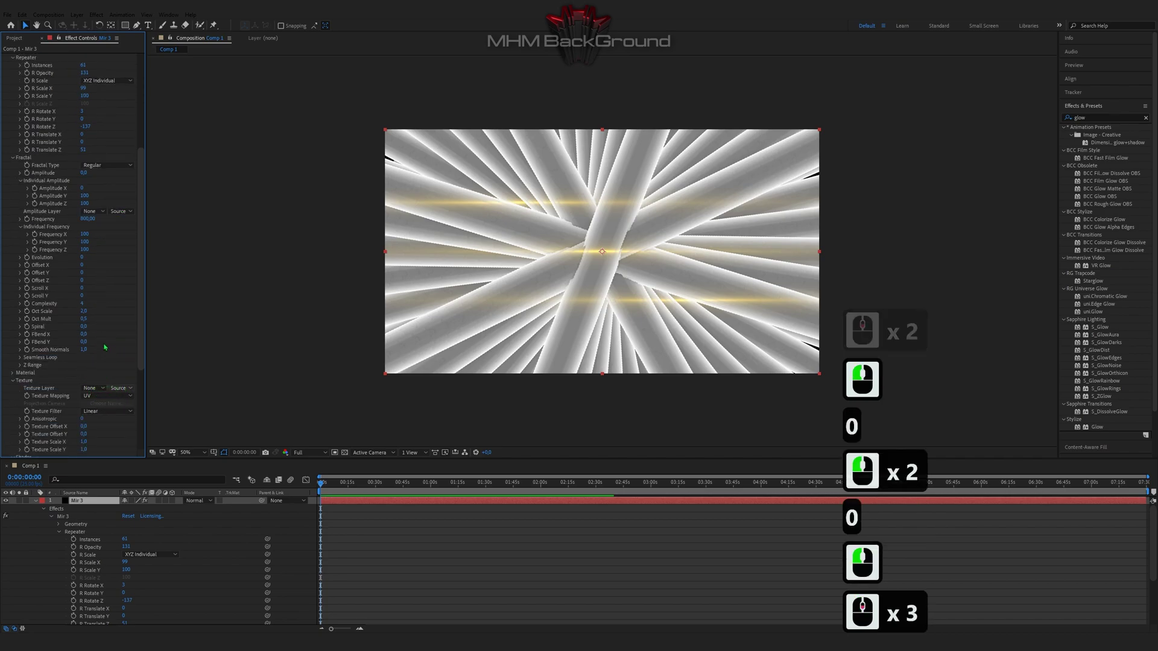
{"action": "left_click", "coordinate": [85, 219]}
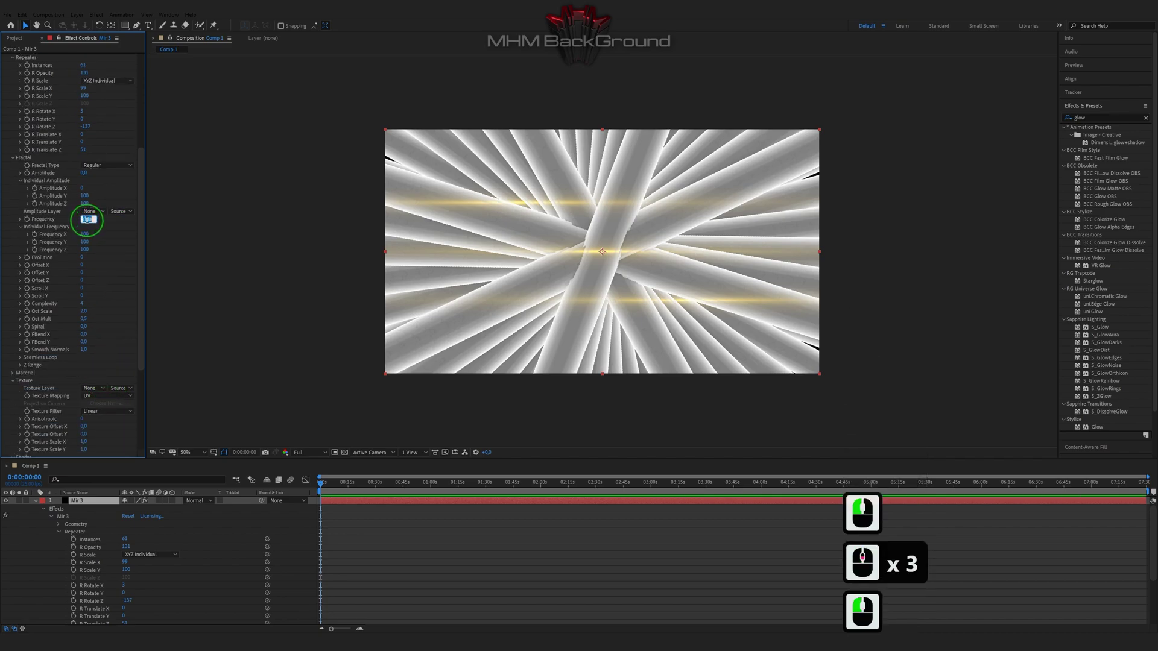
{"action": "type", "text": "209"}
{"action": "key", "text": "Tab"}
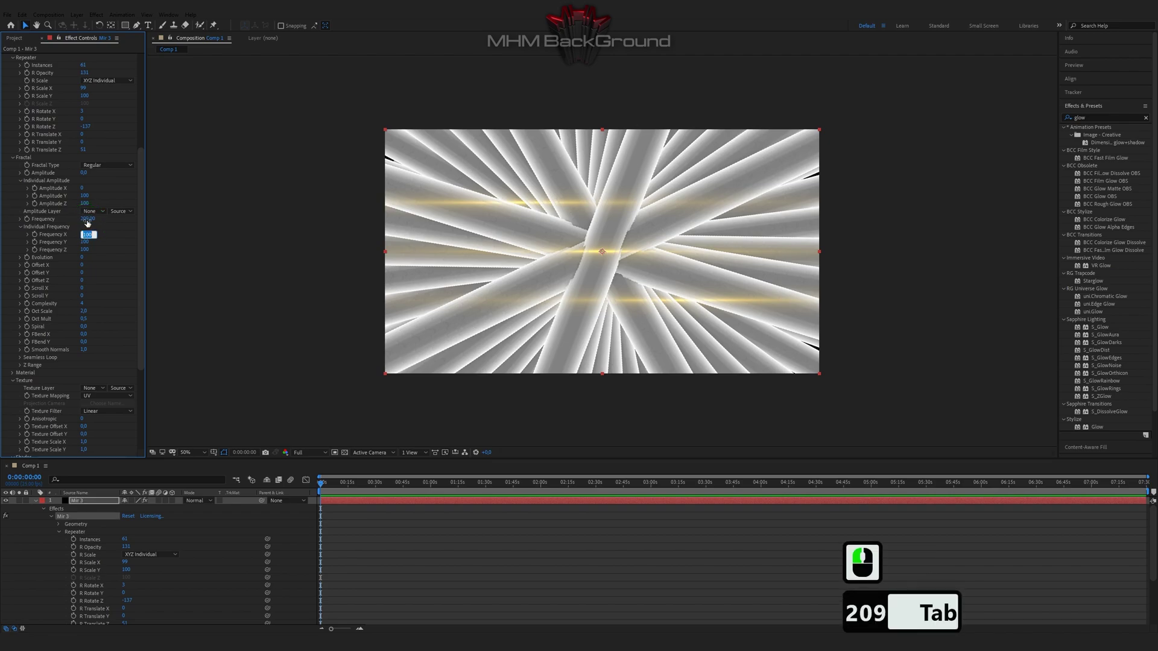
Step: Set the fractal's individual frequencies to 1350 for X, 0 for Y and 69 for Z
{"action": "type", "text": "1350"}
{"action": "key", "text": "Tab"}
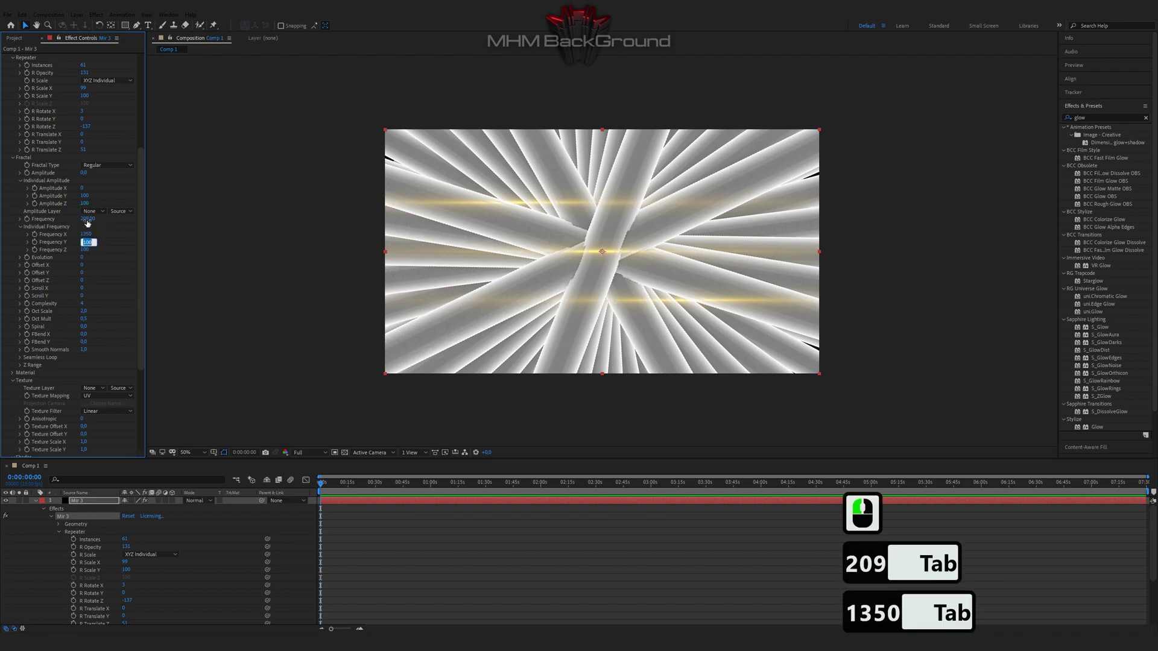
{"action": "type", "text": "0"}
{"action": "key", "text": "Tab"}
{"action": "type", "text": "69"}
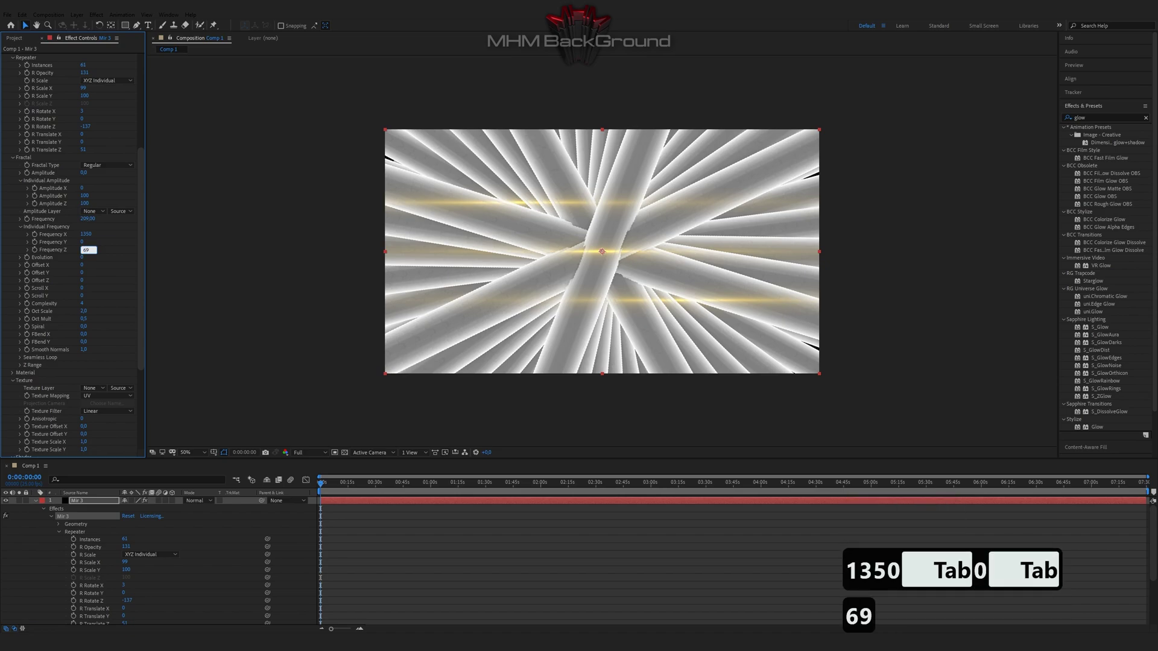
{"action": "key", "text": "Return"}
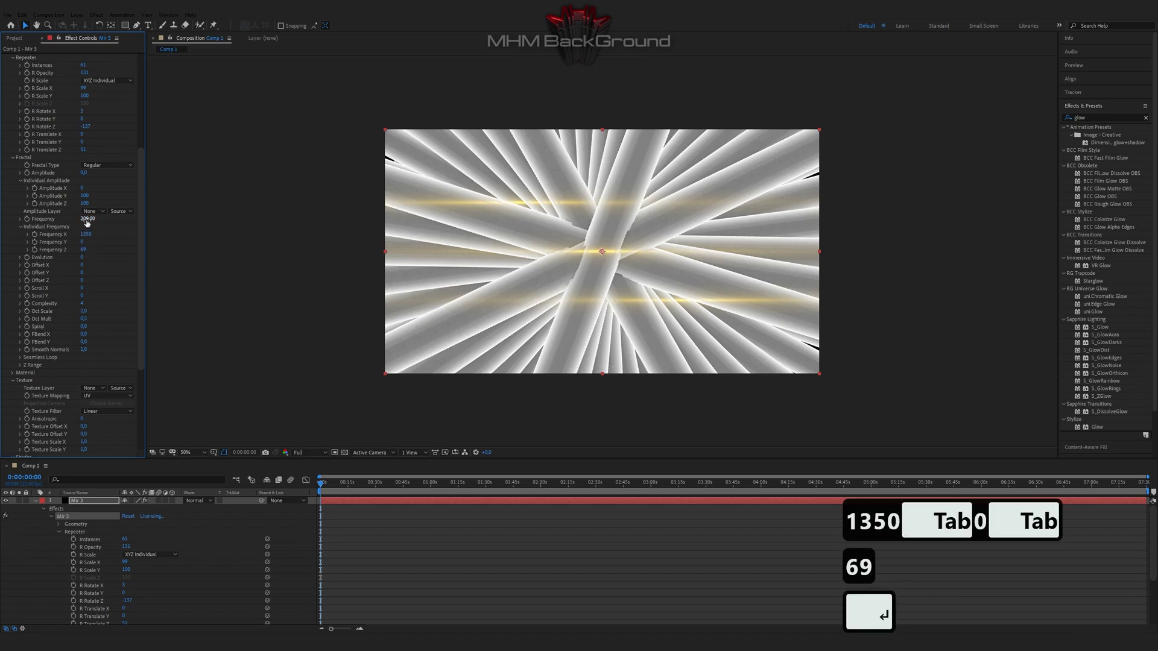
Step: Add the expression time*11 to the Mir fractal's Scroll X property
{"action": "left_click", "coordinate": [27, 288], "text": "alt"}
{"action": "type", "text": "ti"}
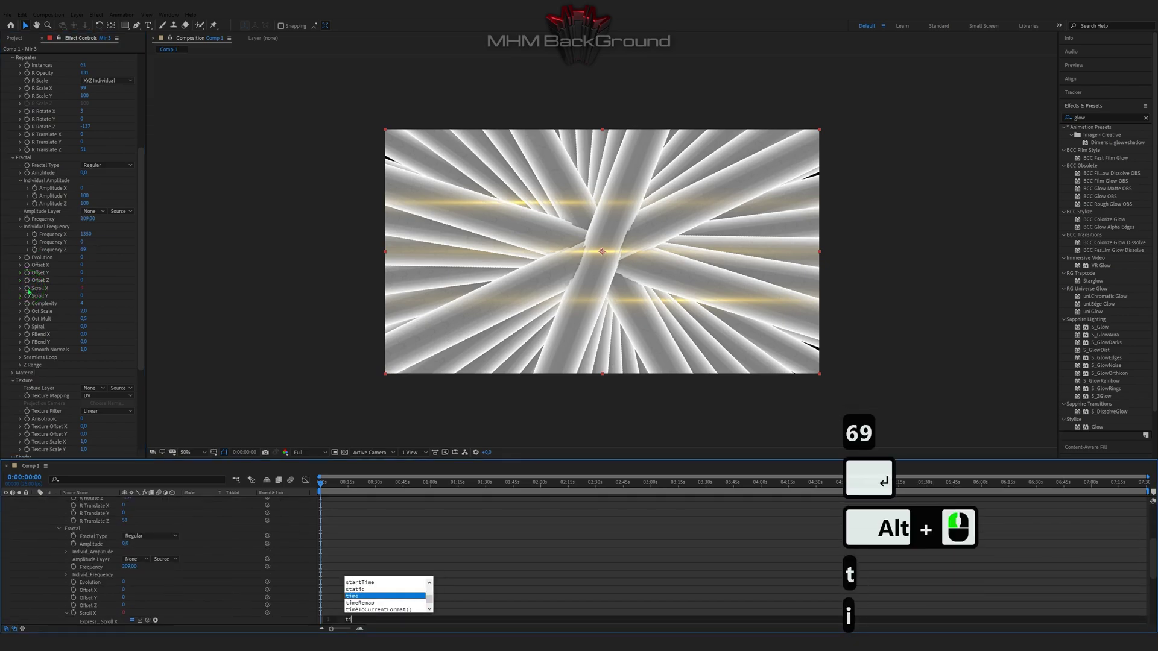
{"action": "type", "text": "me*11"}
{"action": "left_click", "coordinate": [414, 582]}
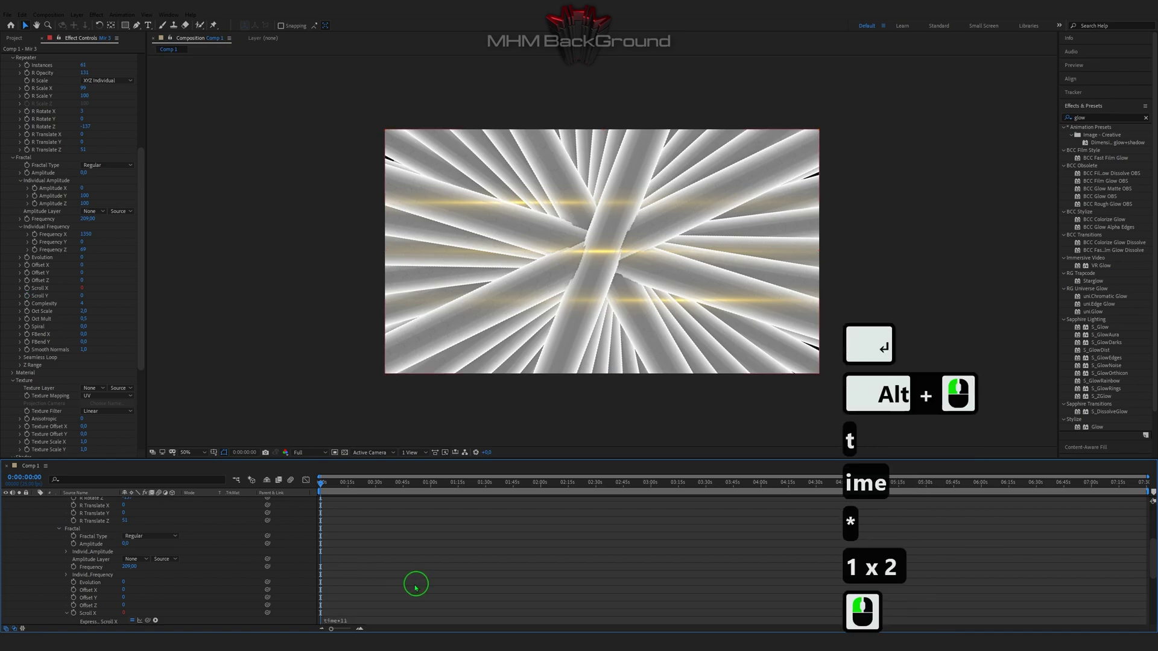
{"action": "key", "text": "space"}
{"action": "key", "text": "space"}
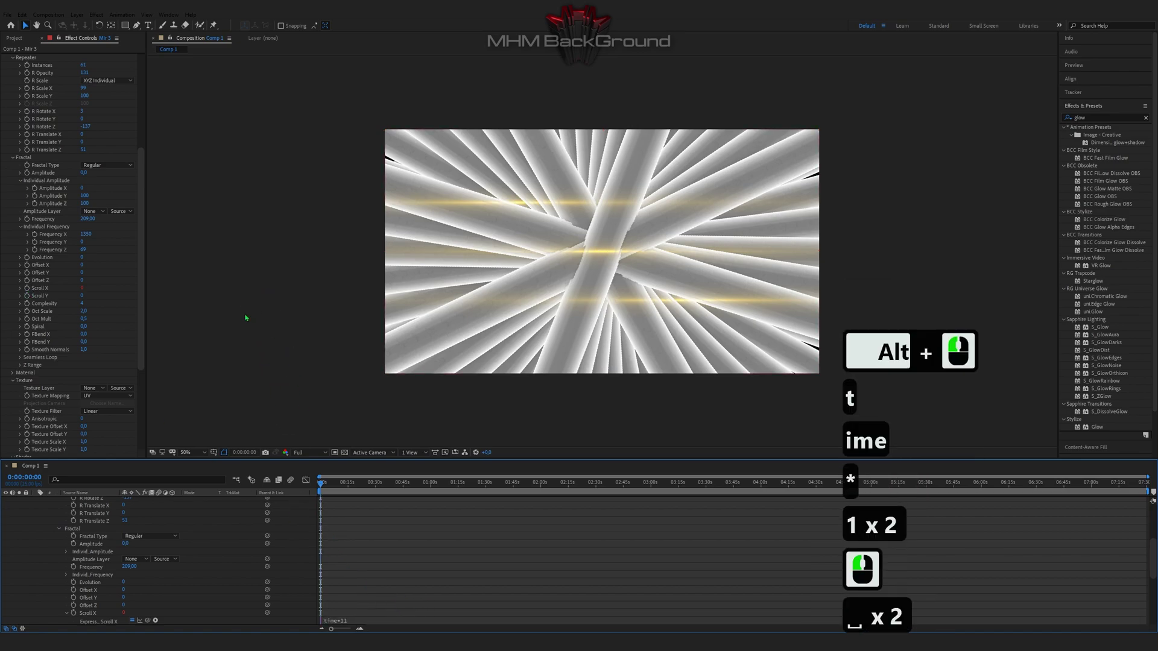
Step: Set the Mir fractal's Complexity to 10, with Oct Scale and Oct Mult both at 0
{"action": "left_click", "coordinate": [91, 303]}
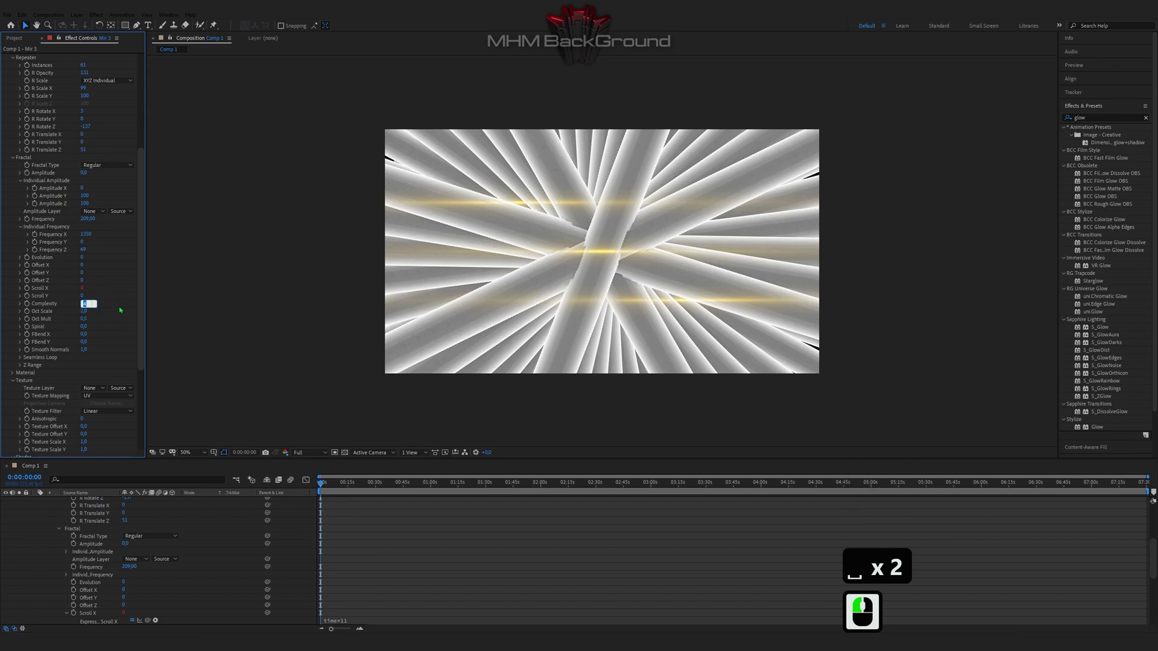
{"action": "type", "text": "10"}
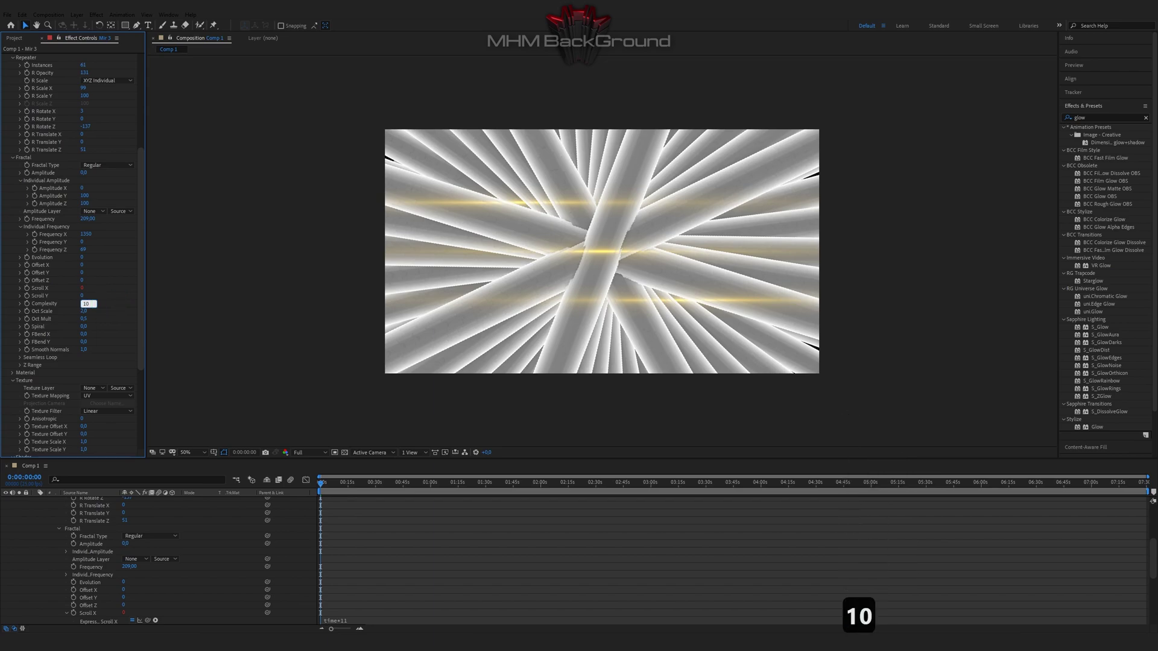
{"action": "key", "text": "Tab"}
{"action": "type", "text": "0"}
{"action": "key", "text": "Tab"}
{"action": "type", "text": "0"}
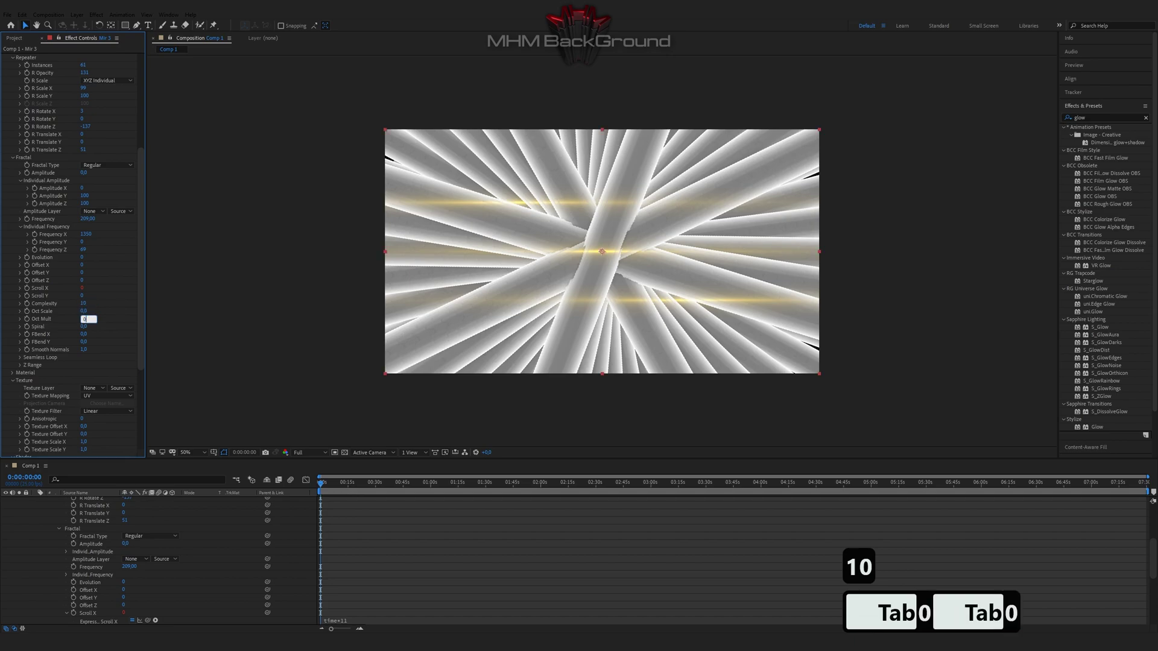
Step: Set the Mir fractal's Spiral to 2.24
{"action": "key", "text": "Tab"}
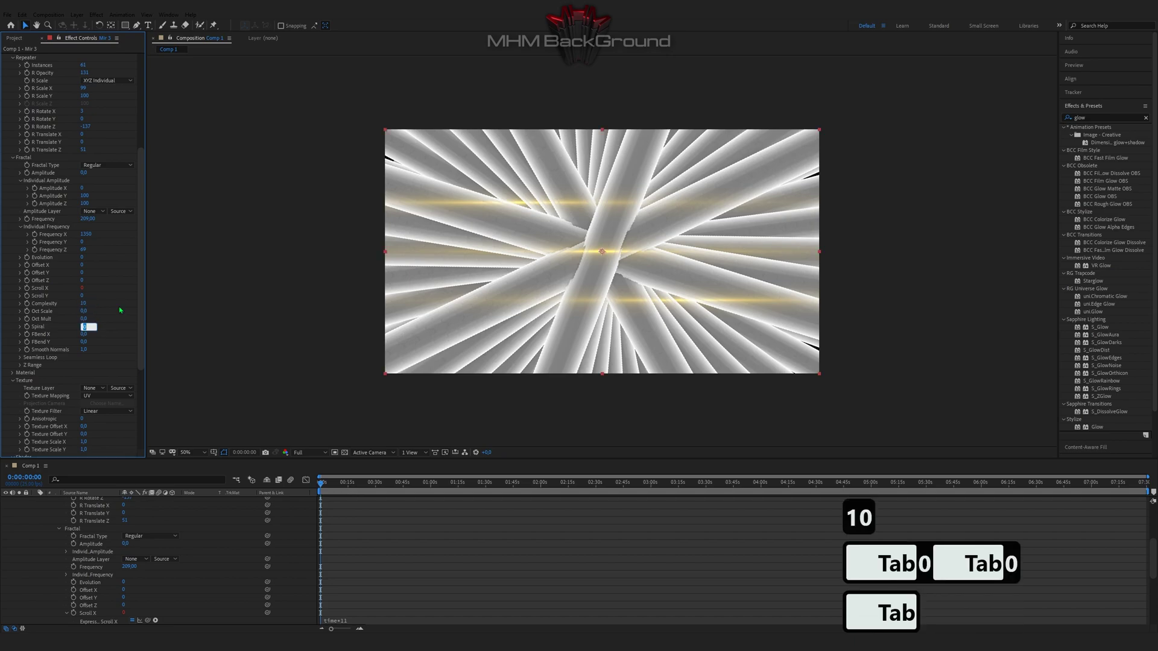
{"action": "type", "text": "2"}
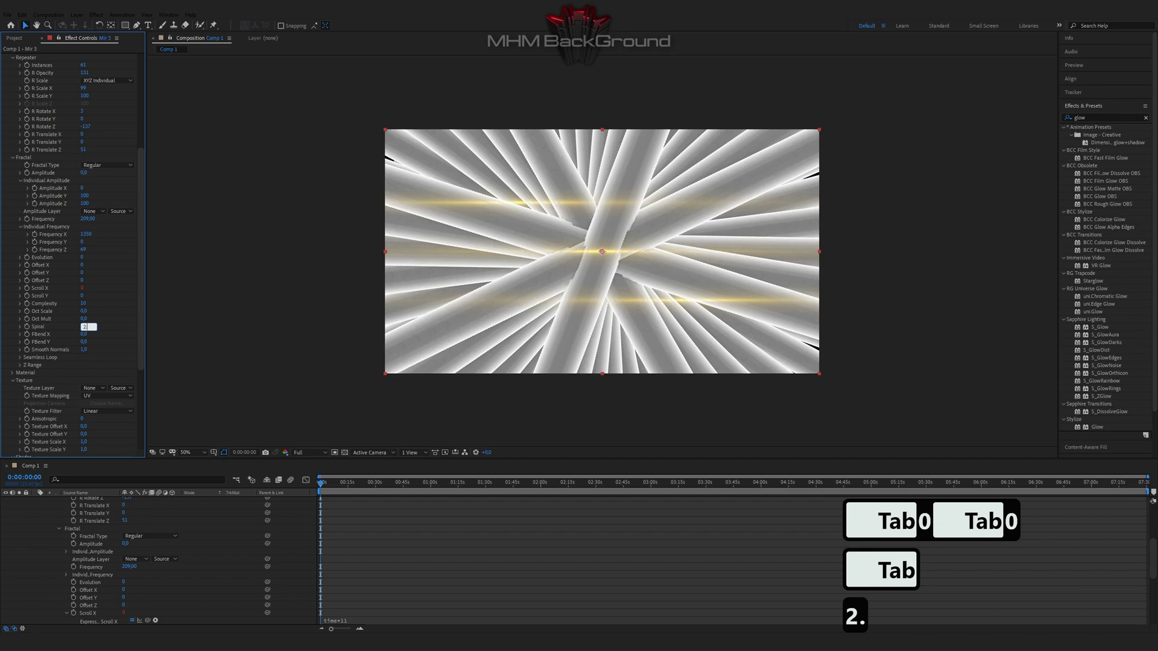
{"action": "type", "text": ".24"}
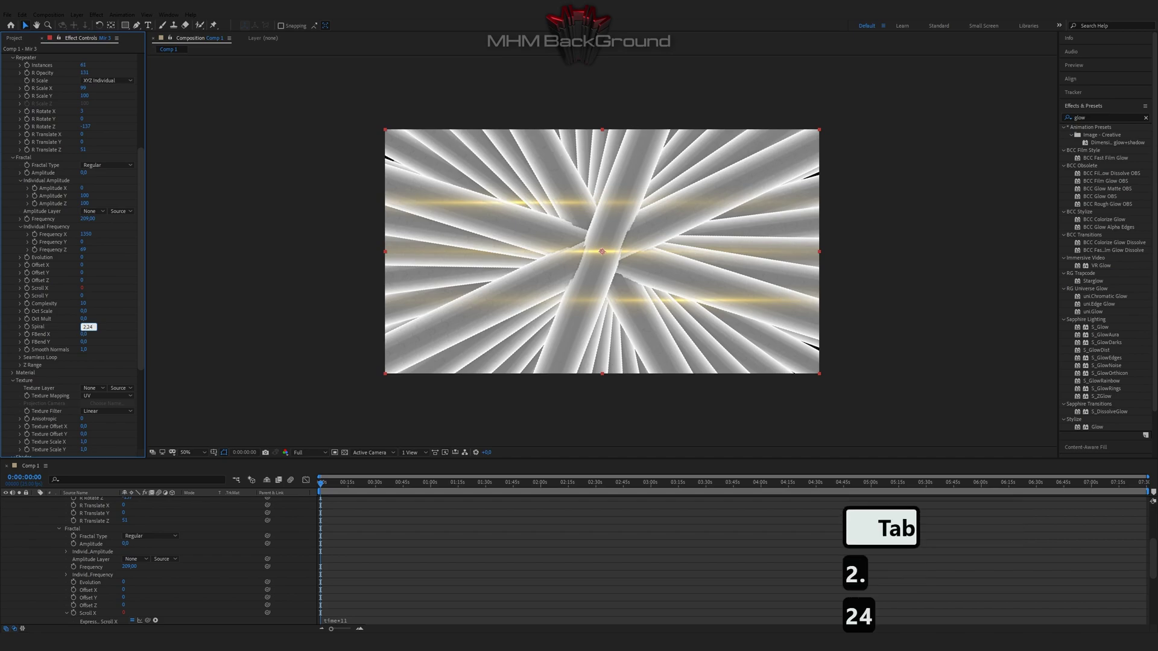
{"action": "key", "text": "Tab"}
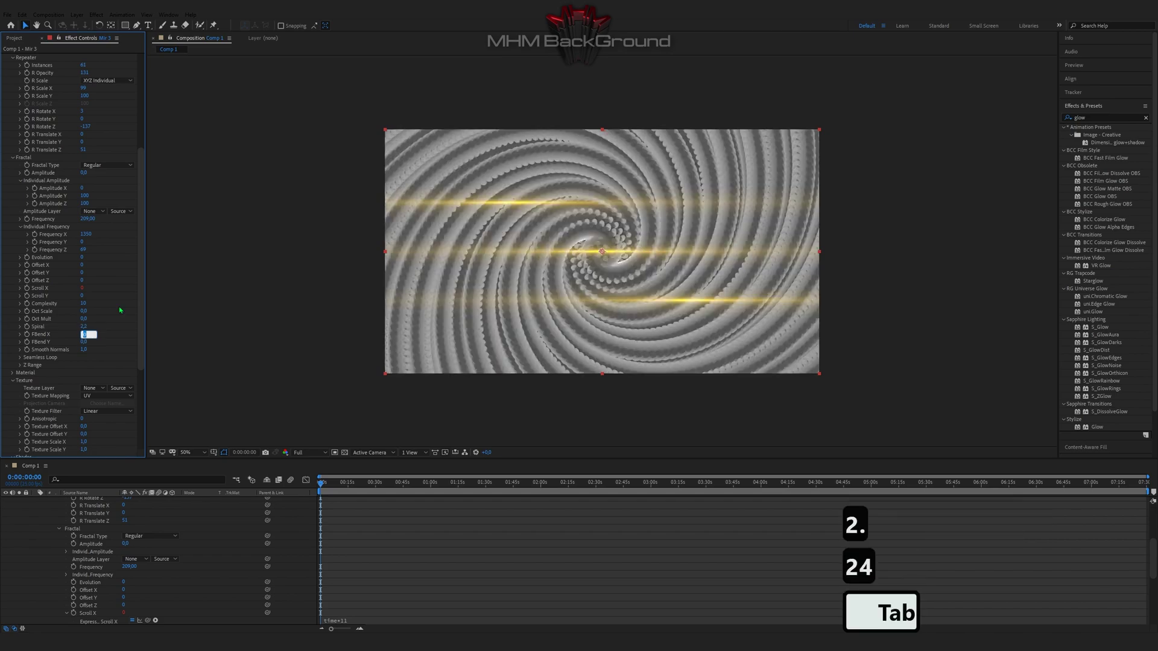
Step: Set the Mir fractal's FBend X to -0.13 and FBend Y to 0.06
{"action": "type", "text": "-0."}
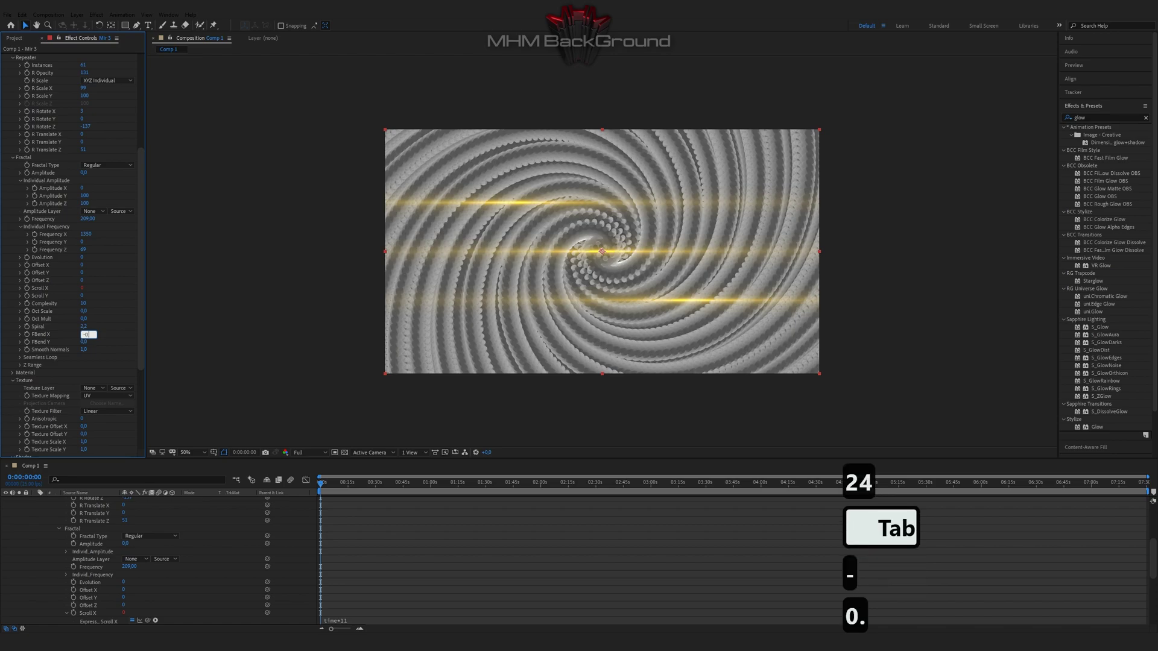
{"action": "type", "text": "13"}
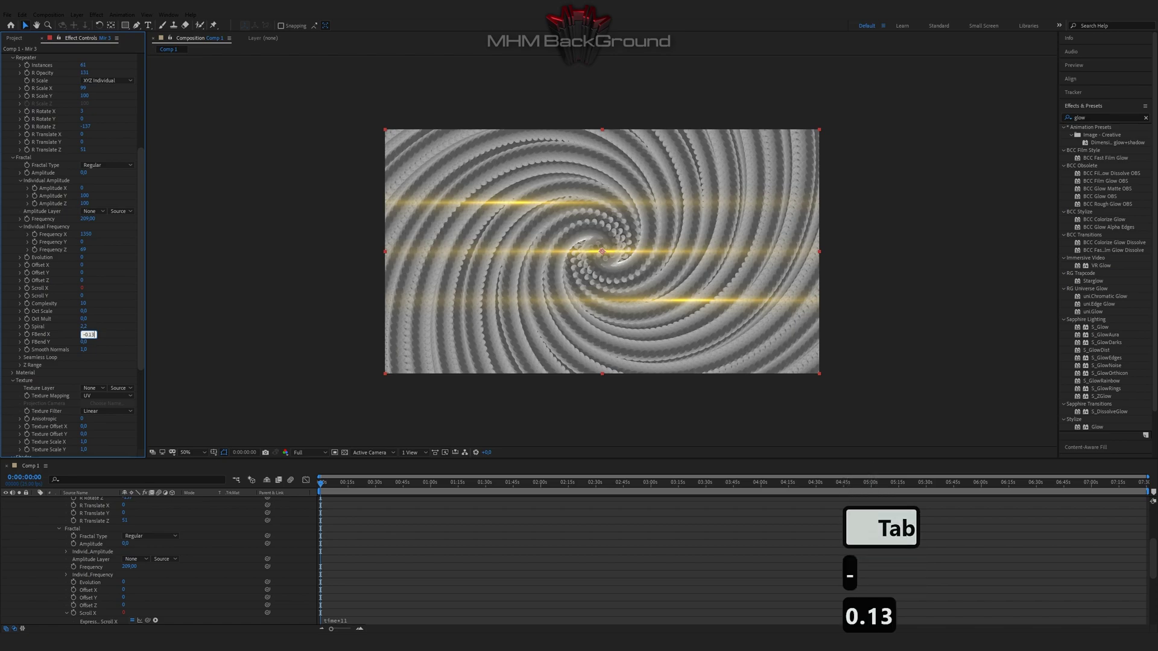
{"action": "key", "text": "Tab"}
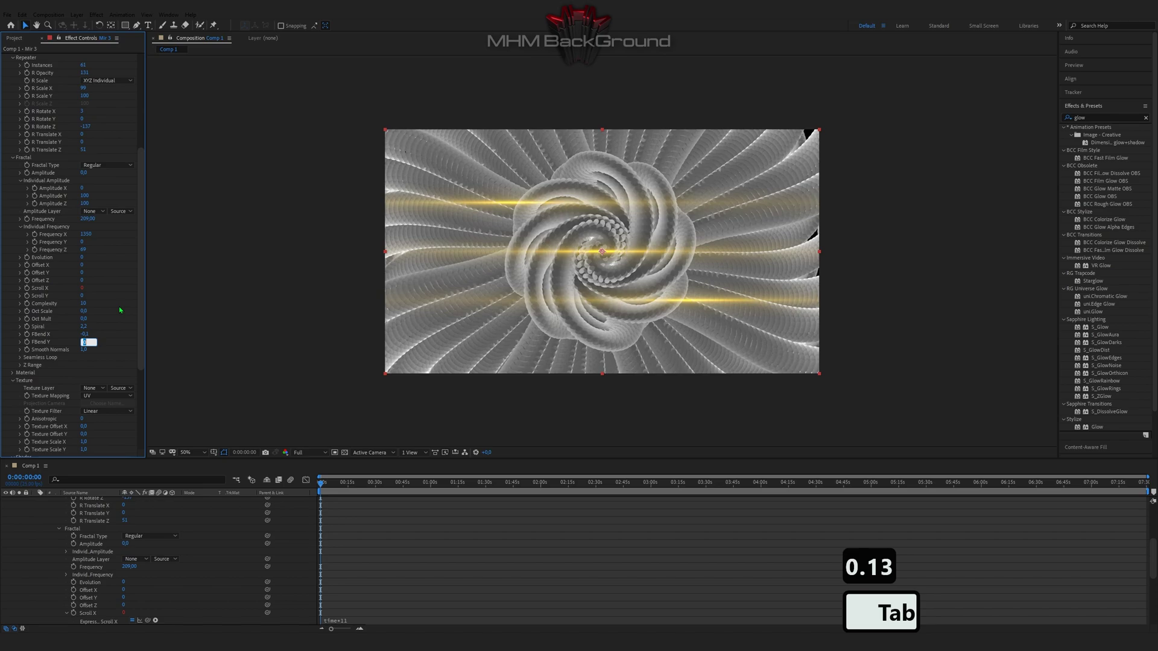
{"action": "type", "text": "0"}
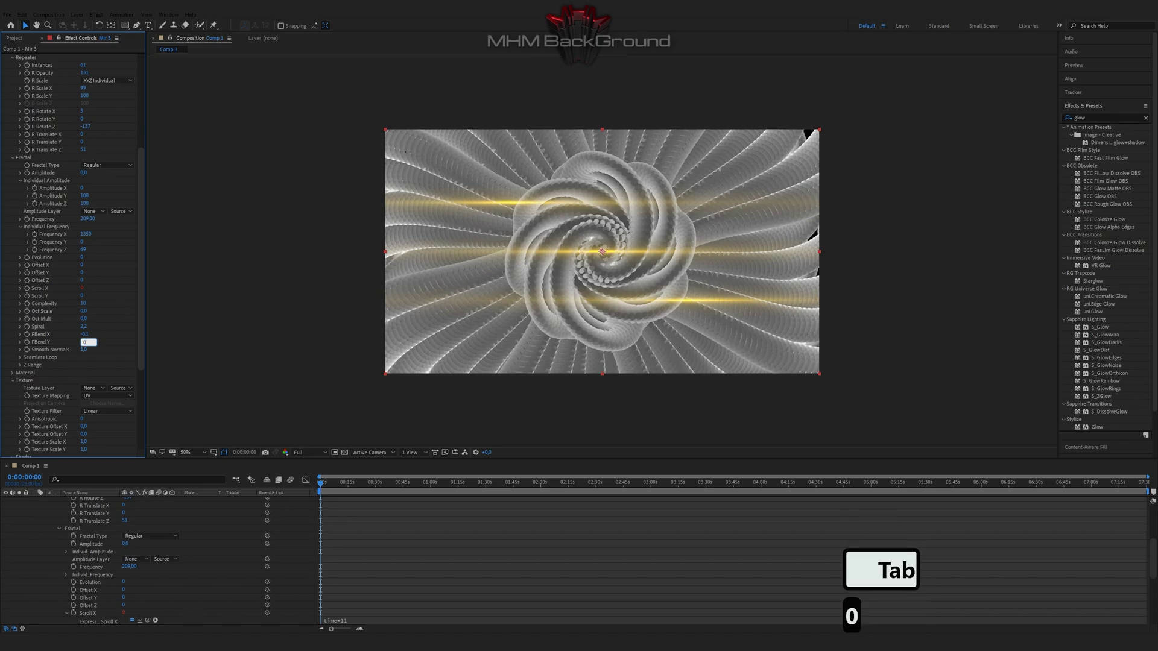
{"action": "type", "text": ".06"}
{"action": "key", "text": "Return"}
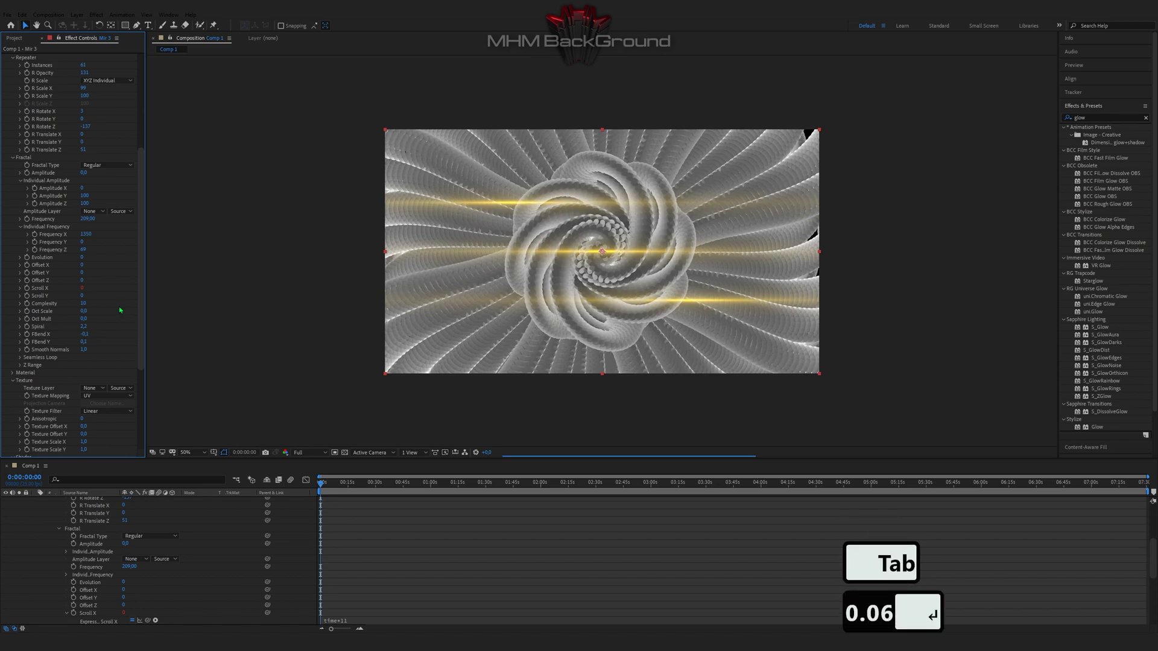
{"action": "key", "text": "space"}
{"action": "key", "text": "space"}
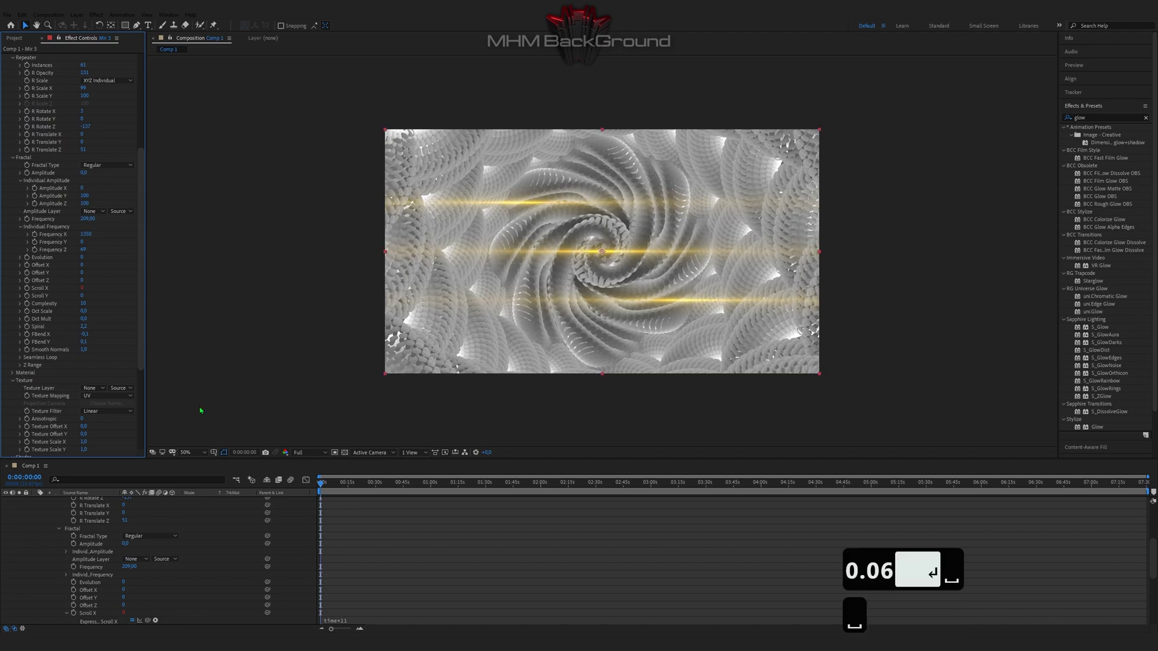
Step: Use the Optical layer with its effects included as the Mir 3 texture layer
{"action": "left_click", "coordinate": [89, 389]}
{"action": "left_click", "coordinate": [120, 414]}
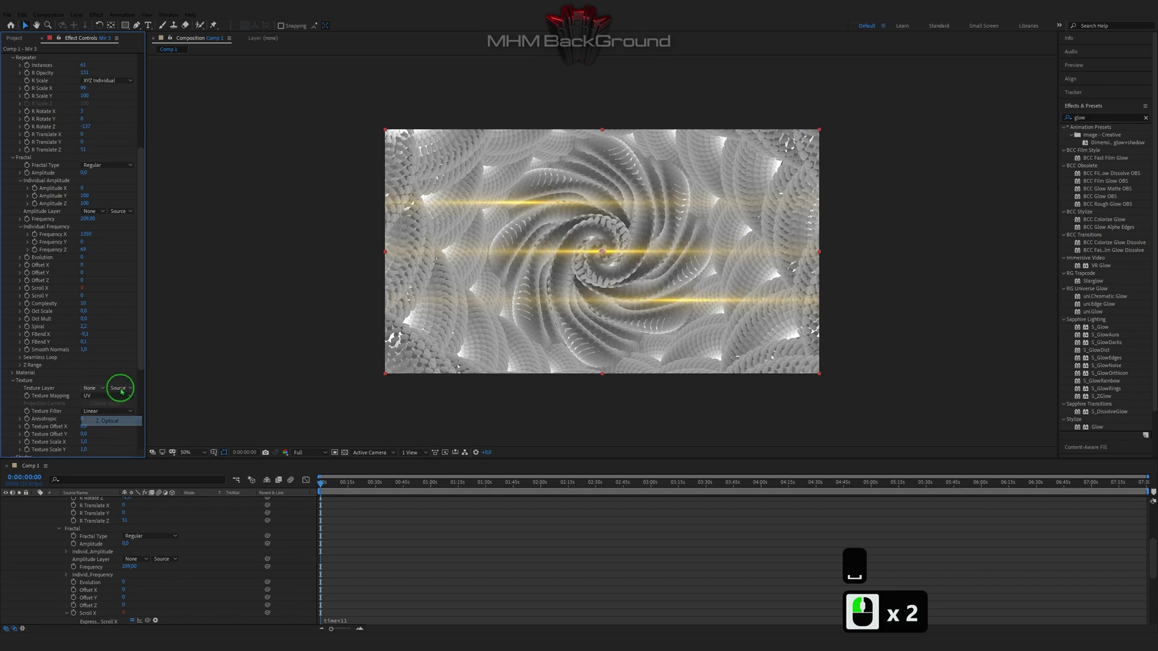
{"action": "left_click", "coordinate": [117, 388]}
{"action": "left_click", "coordinate": [105, 408]}
Step: Set the Mir texture's mapping to Top and its Texture Scale X to 0.18
{"action": "left_click", "coordinate": [103, 396]}
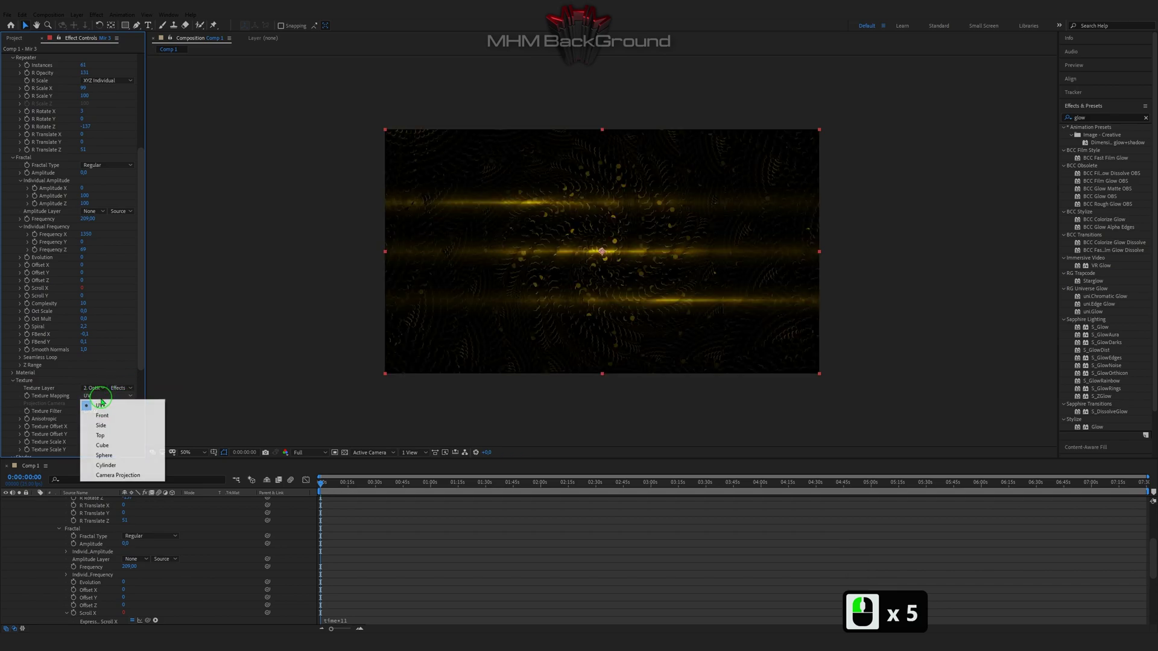
{"action": "left_click", "coordinate": [94, 429]}
{"action": "left_click", "coordinate": [87, 442]}
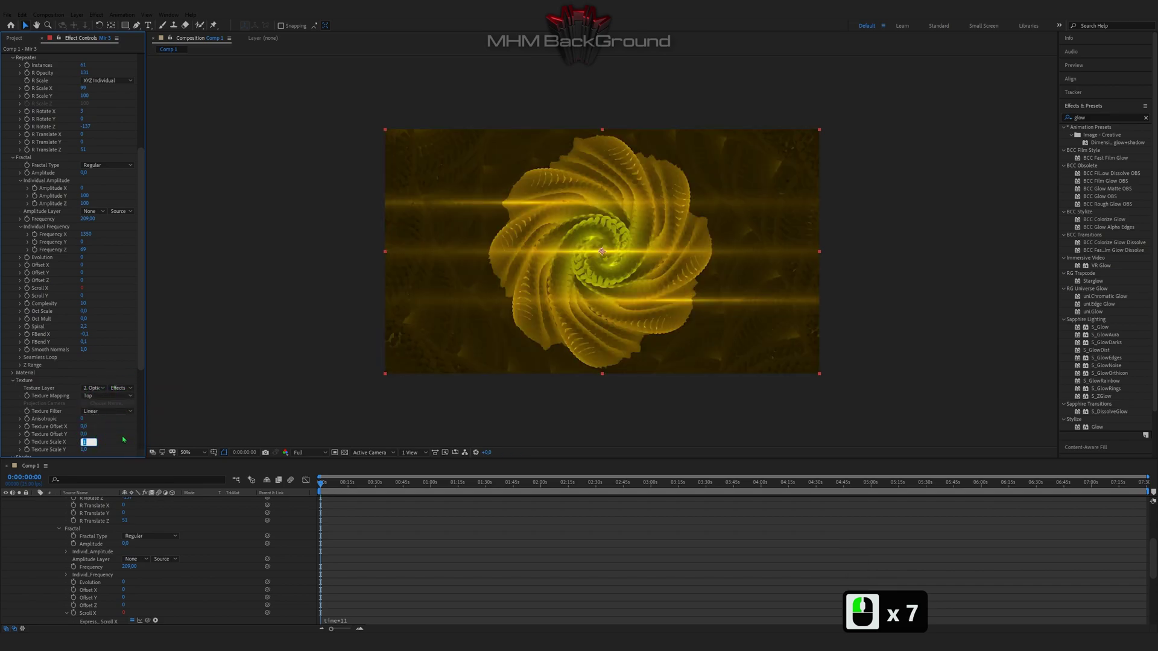
{"action": "type", "text": "0.18"}
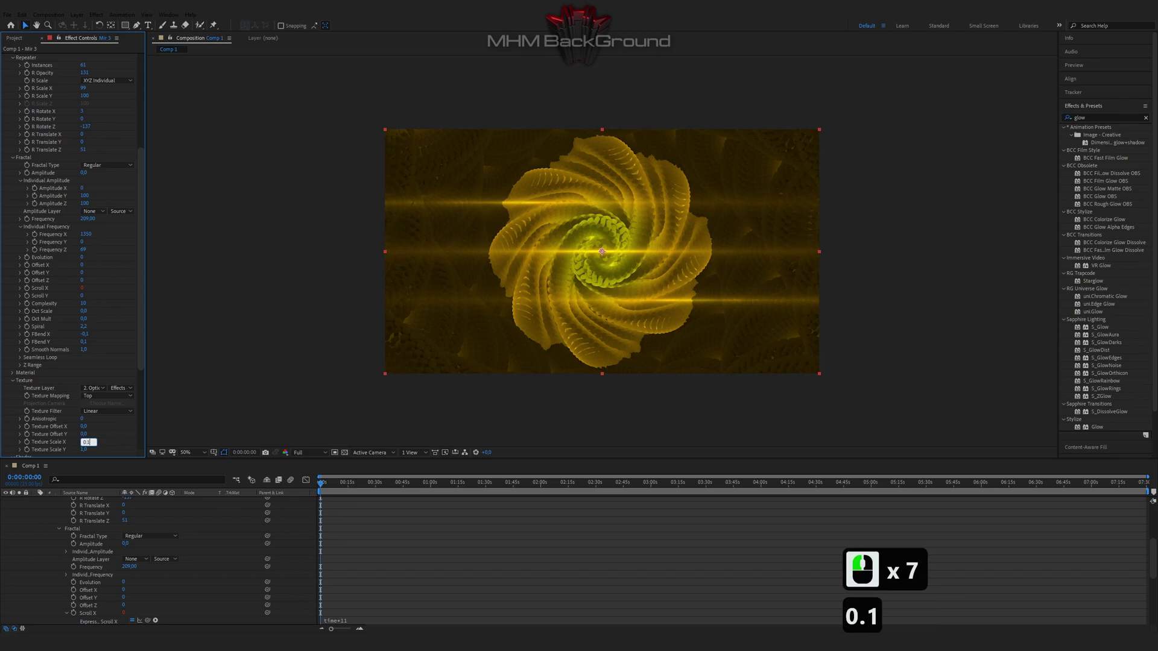
{"action": "key", "text": "Return"}
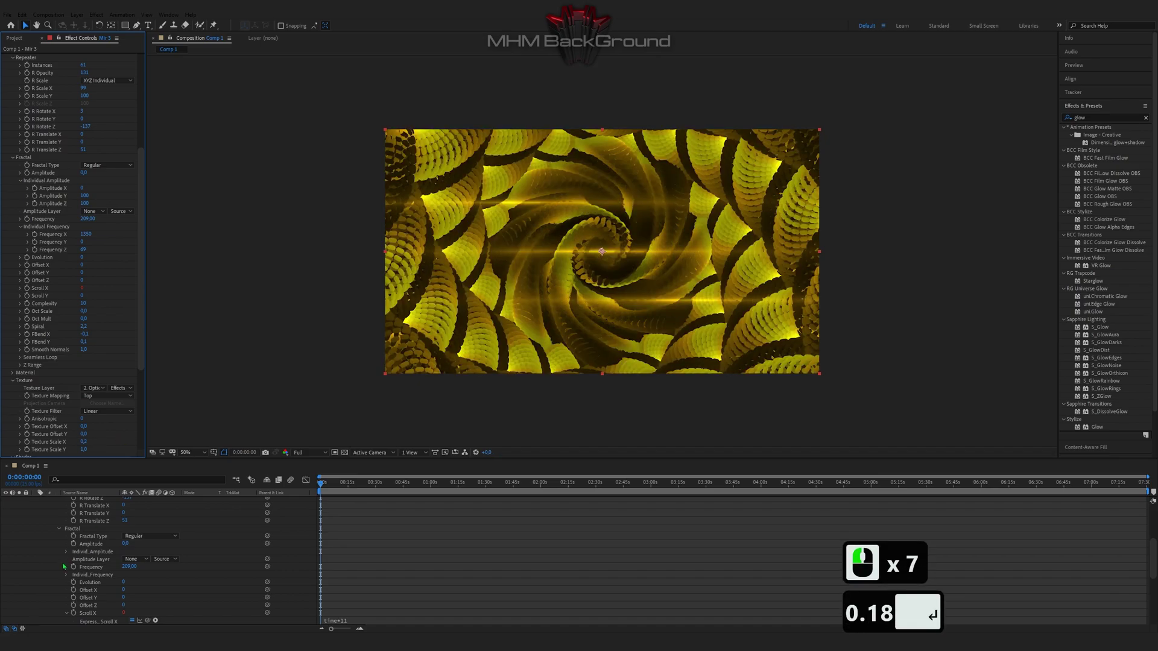
Step: Collapse the Mir 3 layer's properties in the timeline and hide the Optical layer
{"action": "left_click", "coordinate": [16, 505]}
{"action": "left_click", "coordinate": [16, 504]}
{"action": "left_click", "coordinate": [16, 504]}
Step: Add an adjustment layer above Mir 3 and apply the Stylize Glow effect to it
{"action": "right_click", "coordinate": [56, 551]}
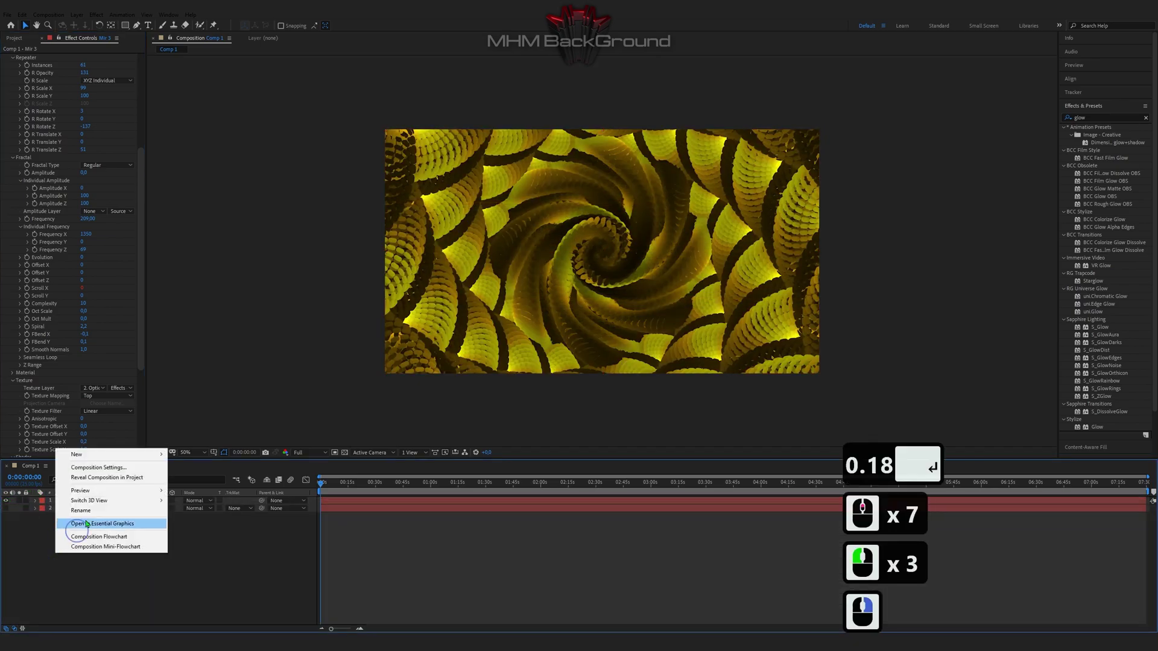
{"action": "mouse_move", "coordinate": [108, 454]}
{"action": "left_click", "coordinate": [205, 523]}
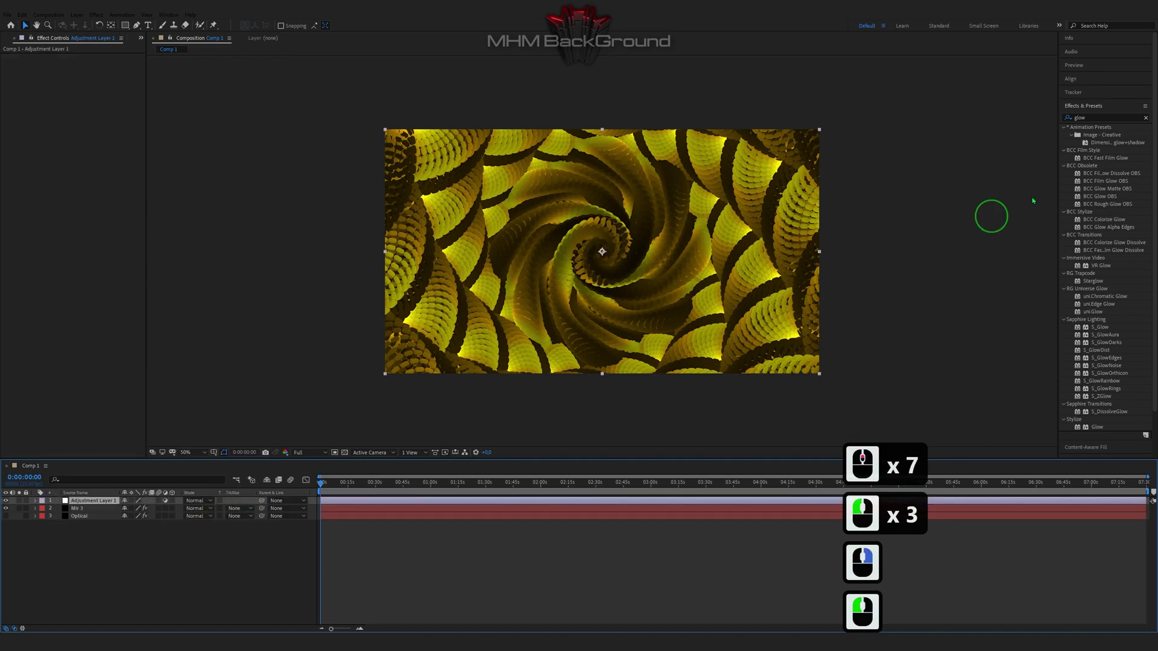
{"action": "left_click_drag", "start_coordinate": [1097, 427], "coordinate": [2, 60]}
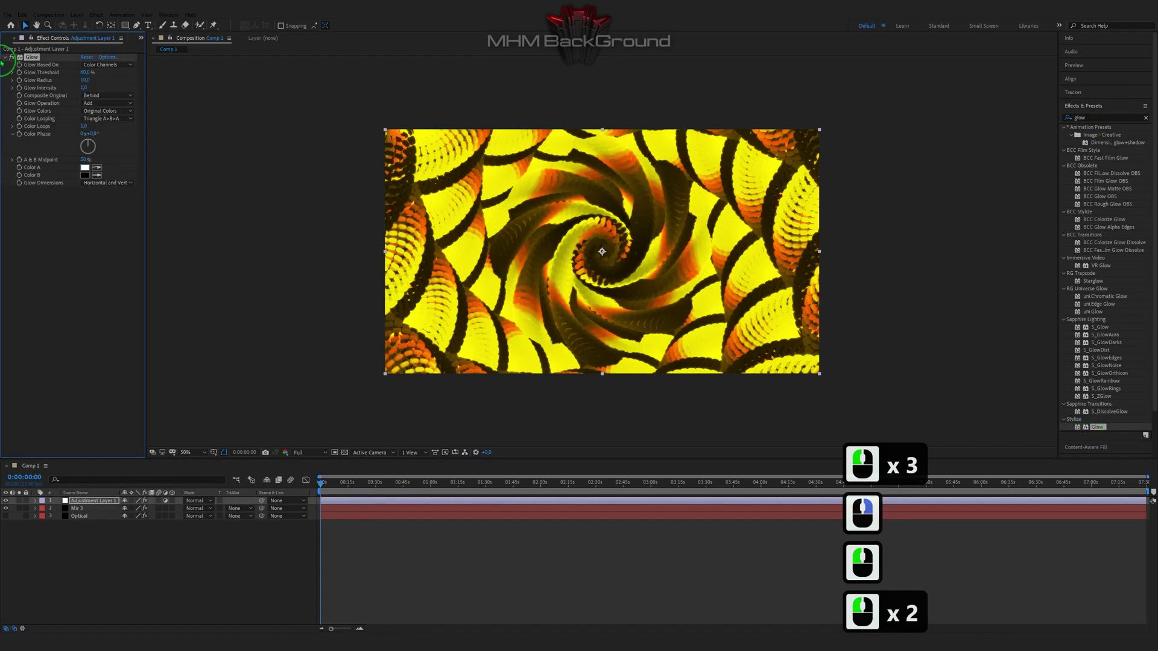
Step: Set the adjustment layer's Glow Radius to 89 and Glow Intensity to 0.5
{"action": "left_click", "coordinate": [85, 72]}
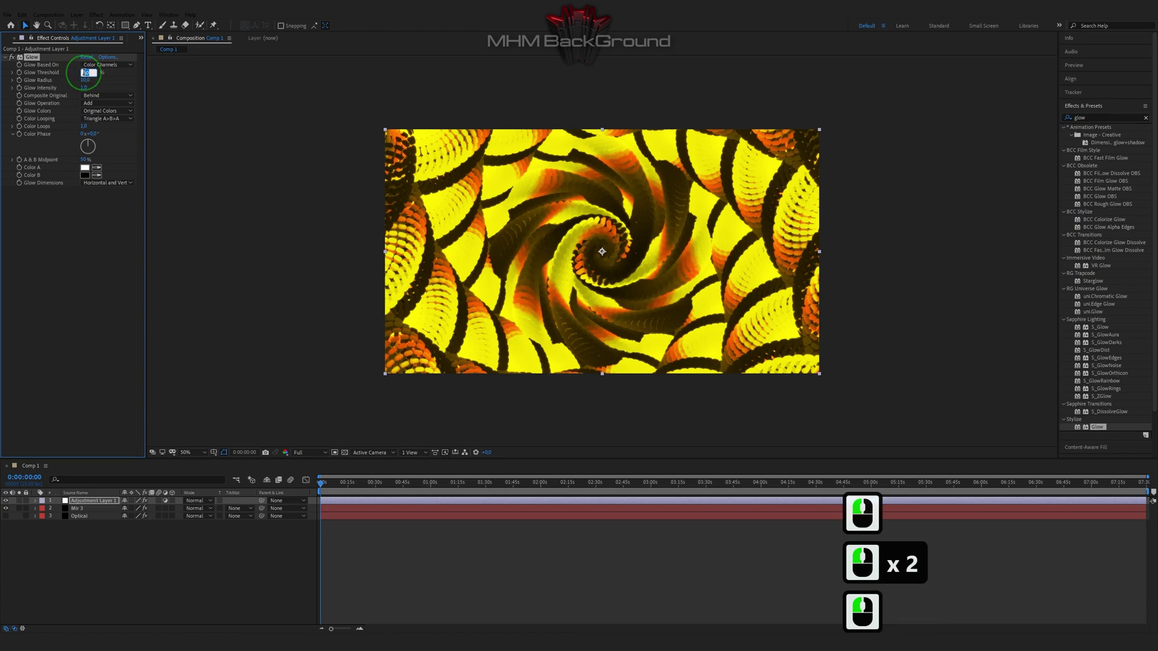
{"action": "key", "text": "Tab"}
{"action": "type", "text": "89"}
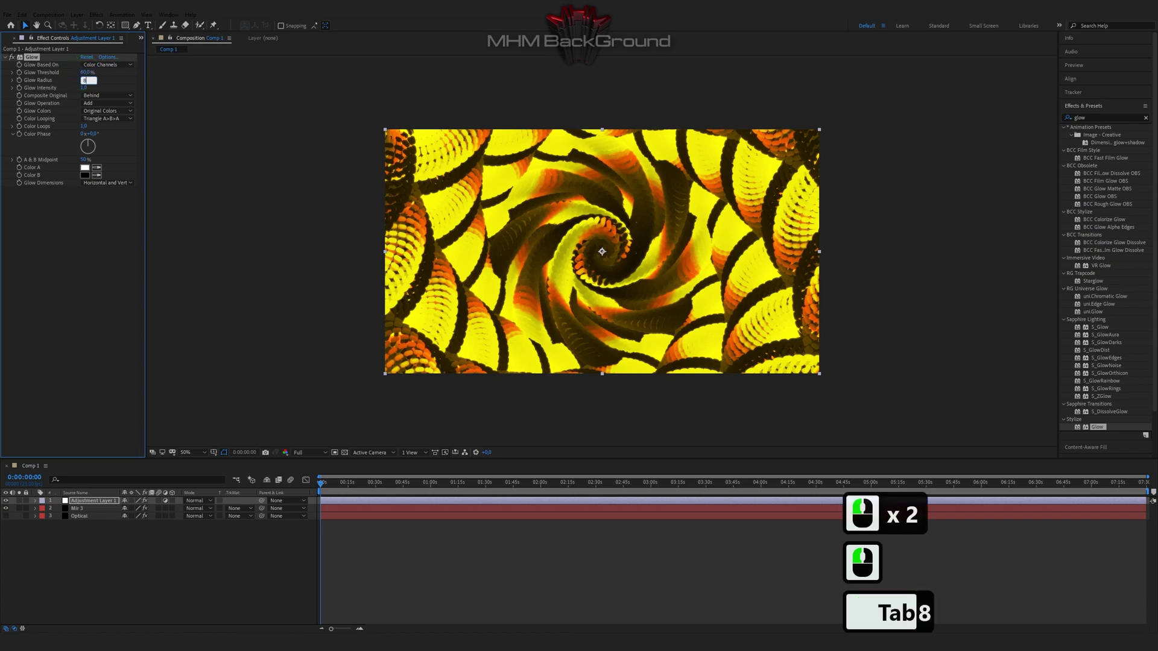
{"action": "key", "text": "Tab"}
{"action": "type", "text": "0.5"}
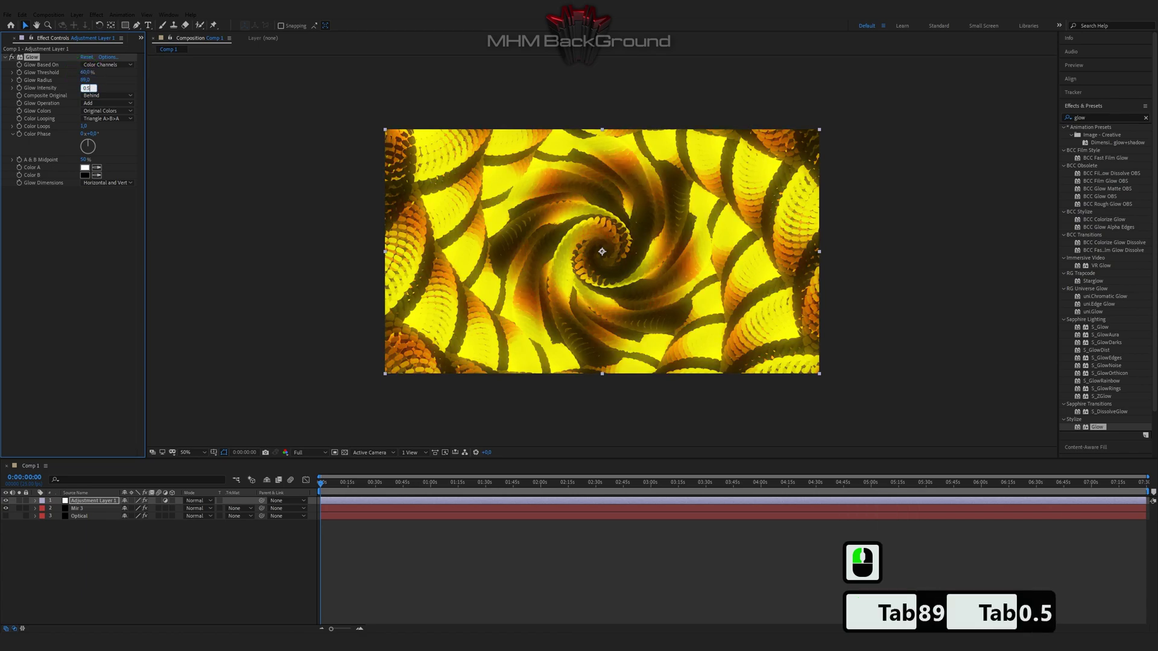
{"action": "key", "text": "Return"}
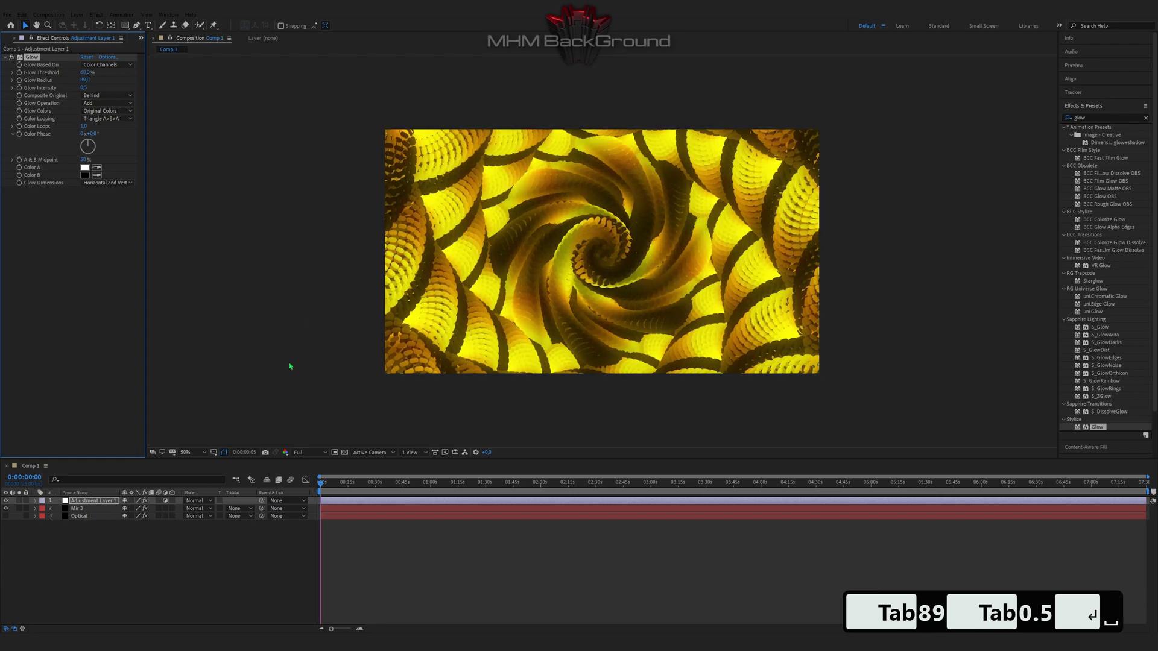
Step: Play back the composition to check the motion and glow of the spiral, both close up and in full
{"action": "key", "text": "space"}
{"action": "scroll", "coordinate": [288, 363], "scroll_direction": "up", "scroll_amount": 2}
{"action": "key", "text": "space"}
{"action": "key", "text": "space"}
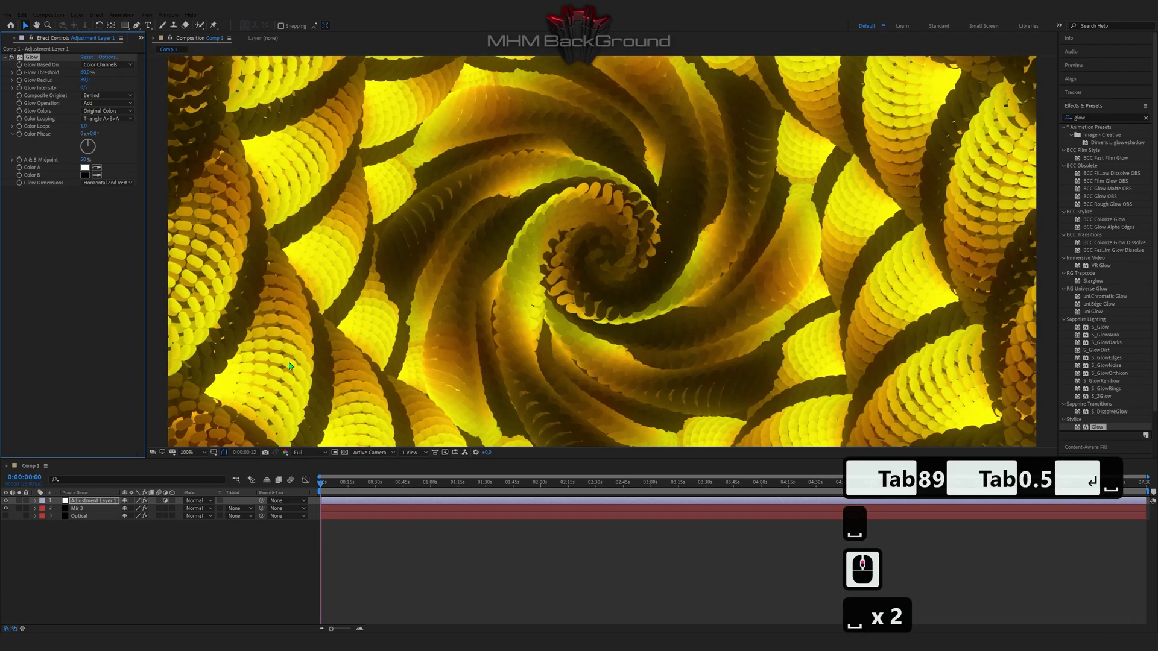
{"action": "scroll", "coordinate": [288, 363], "scroll_direction": "down", "scroll_amount": 2}
{"action": "key", "text": "space"}
{"action": "key", "text": "space"}
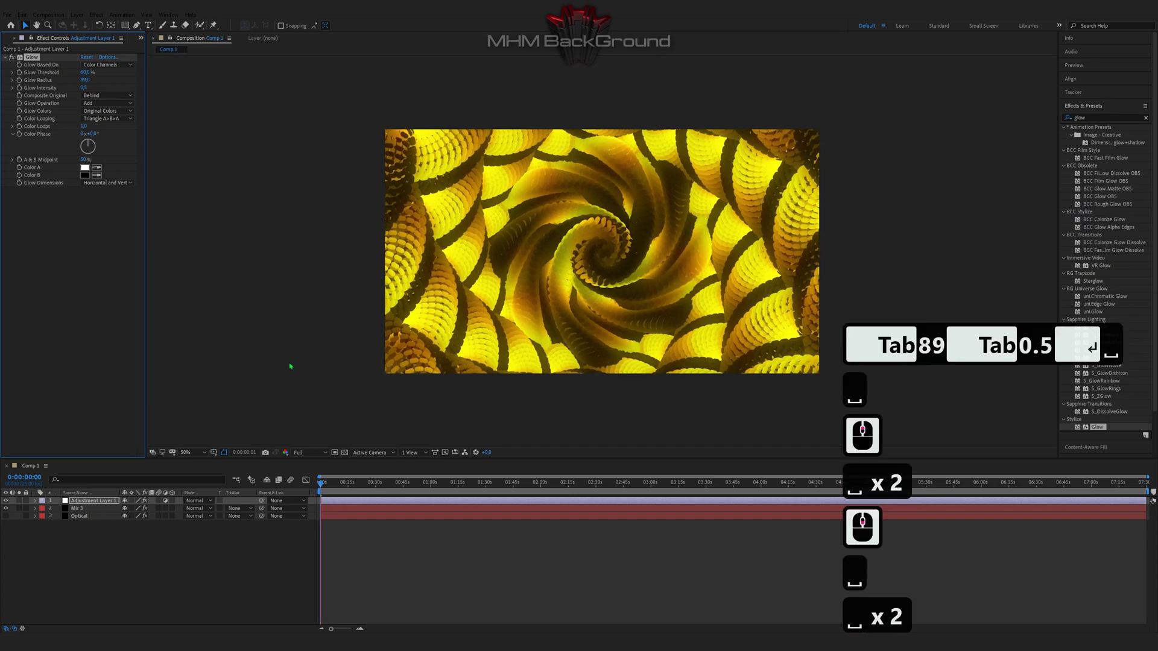
{"action": "key", "text": "space"}
{"action": "key", "text": "space"}
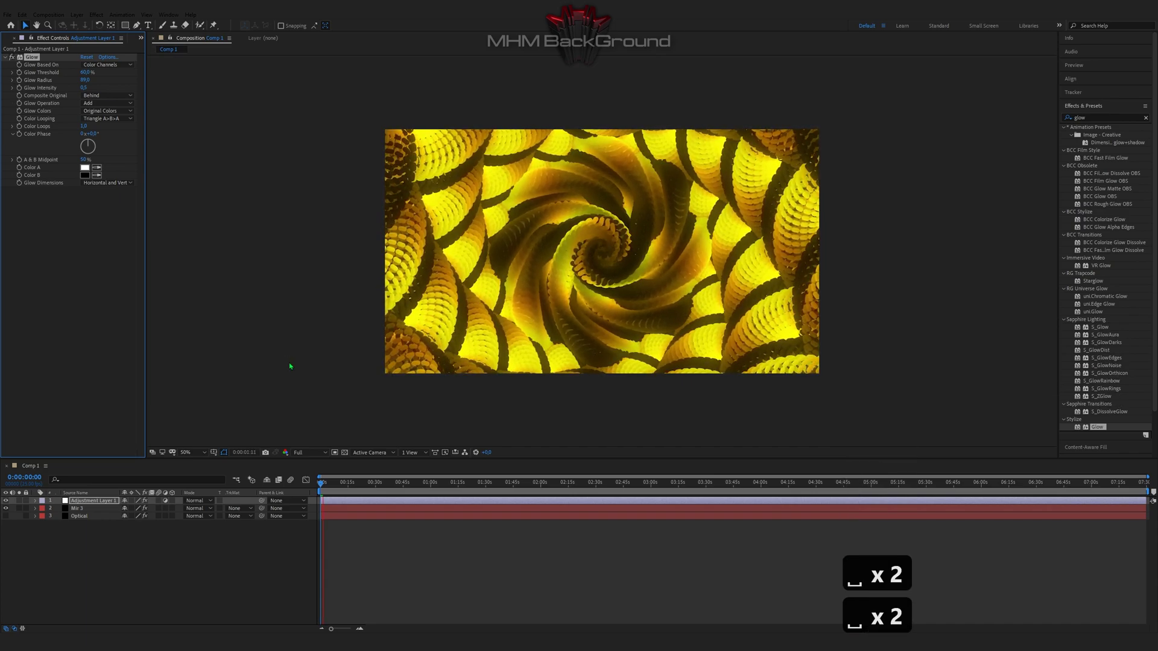
{"action": "key", "text": "space"}
{"action": "key", "text": "space"}
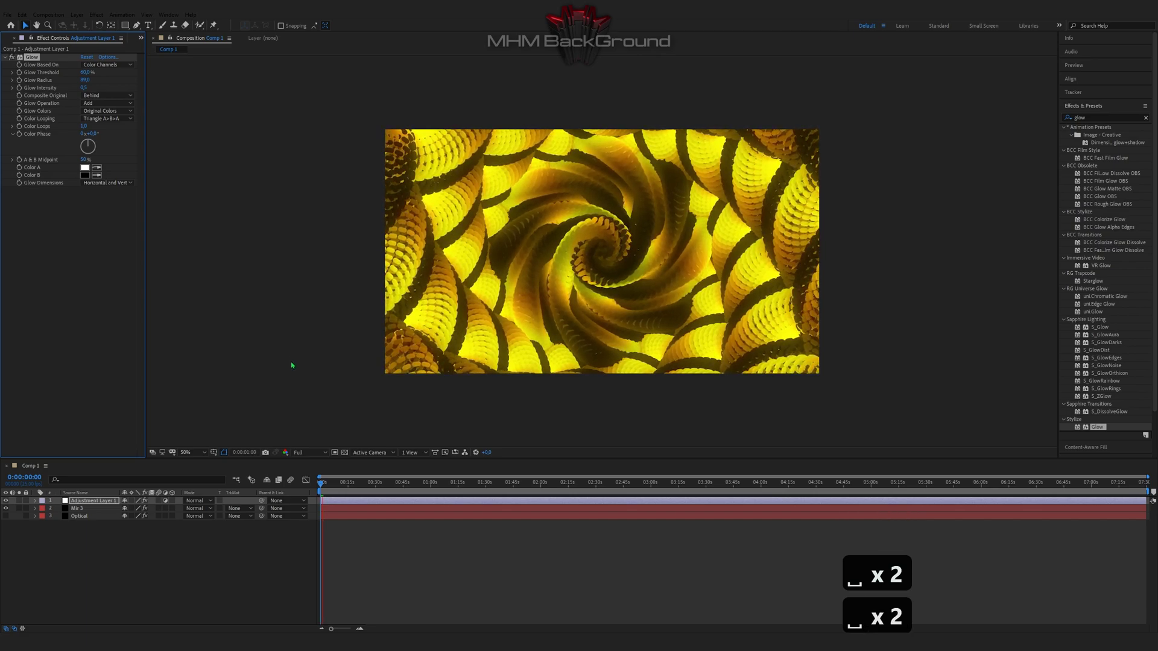